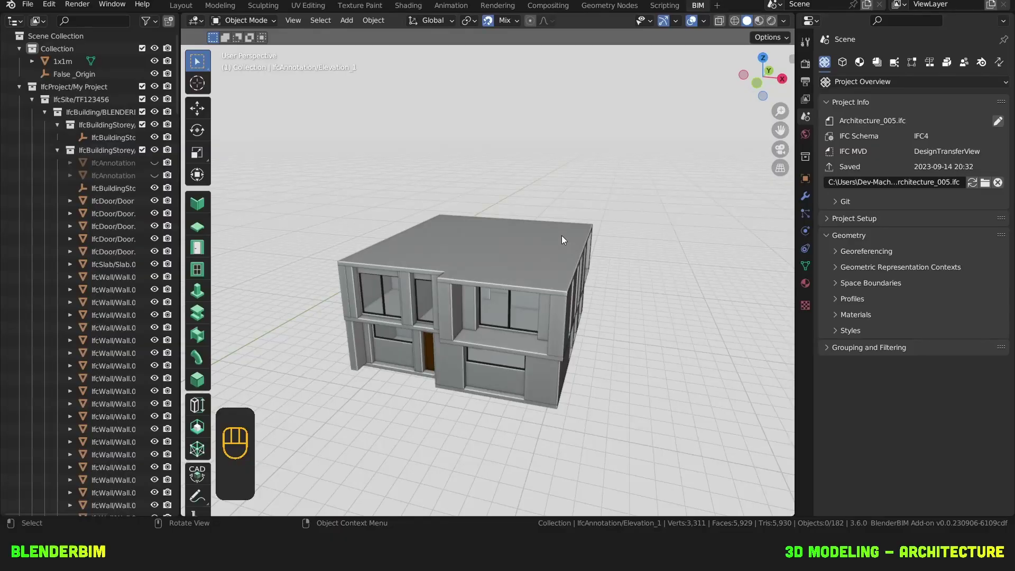
# With the Spatial tool active, hide the villa's roof slab and widen the Outliner.
pyautogui.click(198, 428)
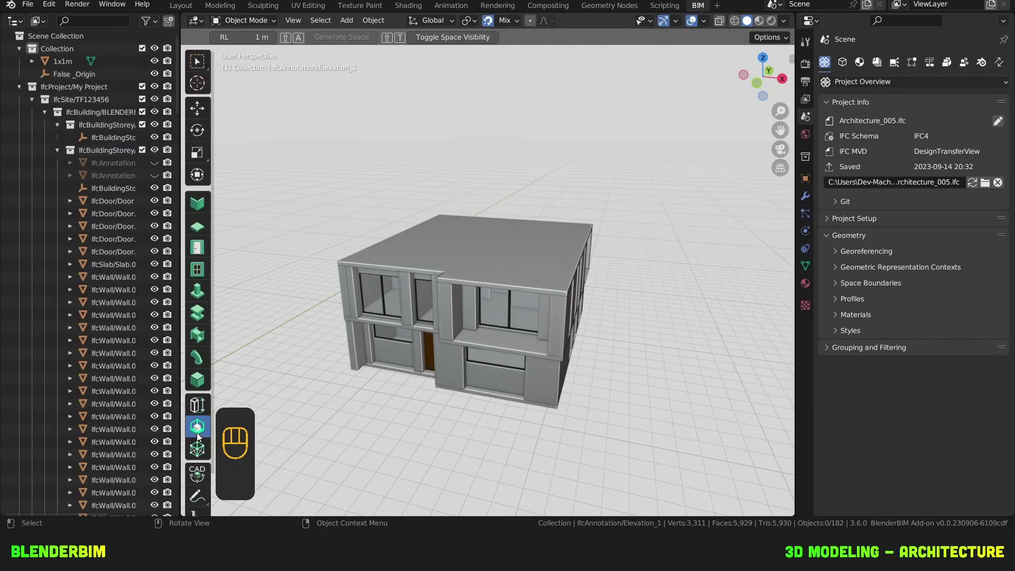
pyautogui.click(501, 238)
pyautogui.moveTo(500, 238); pyautogui.dragTo(502, 256, button='middle')
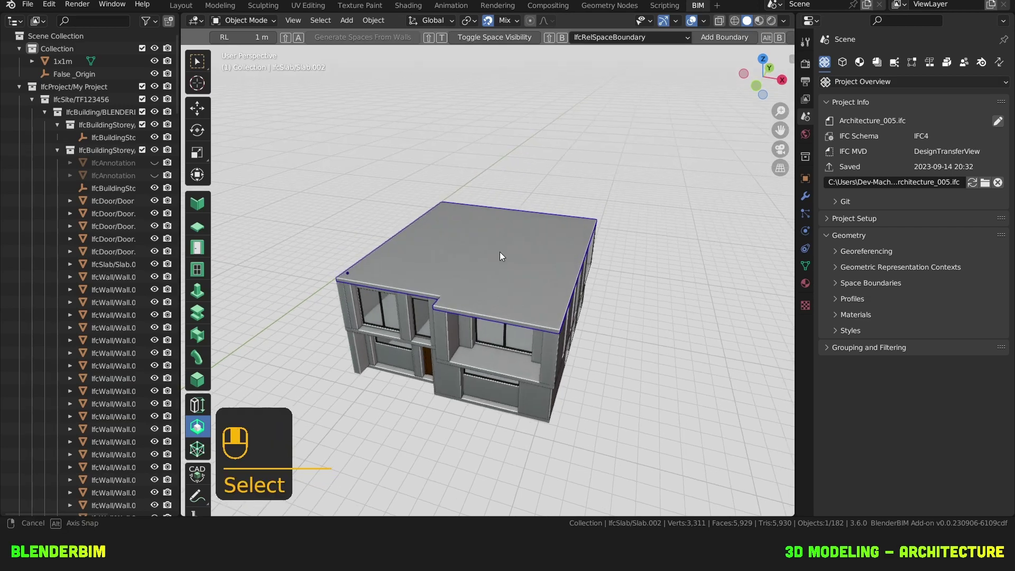
pyautogui.press('h')
pyautogui.keyDown('shift'); pyautogui.moveTo(503, 201); pyautogui.dragTo(530, 221, button='middle'); pyautogui.keyUp('shift')
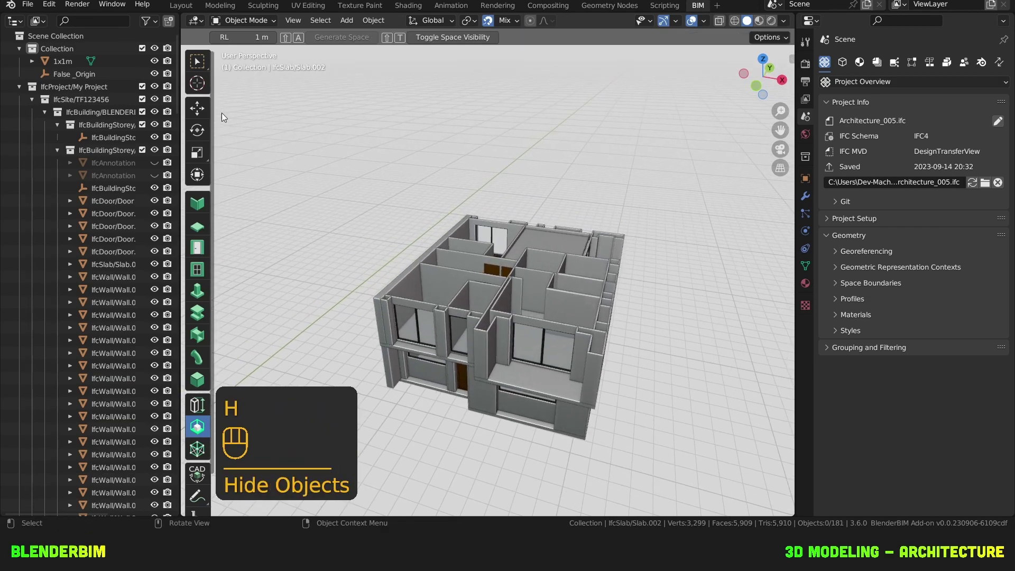
pyautogui.moveTo(180, 155); pyautogui.dragTo(265, 154)
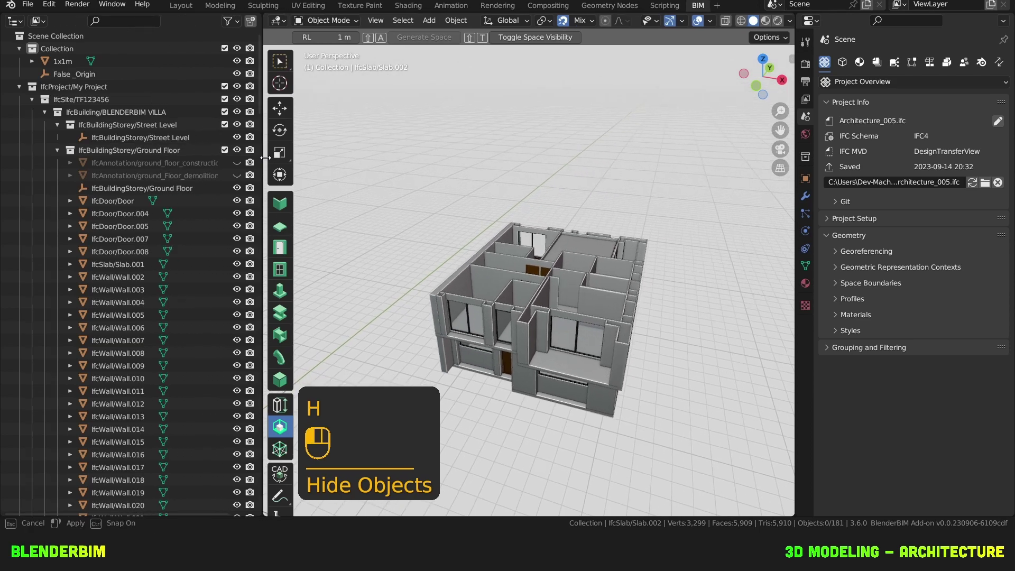
# Collapse Ground Floor and make IfcBuildingStorey/1st Floor the active container.
pyautogui.click(57, 150)
pyautogui.click(85, 159)
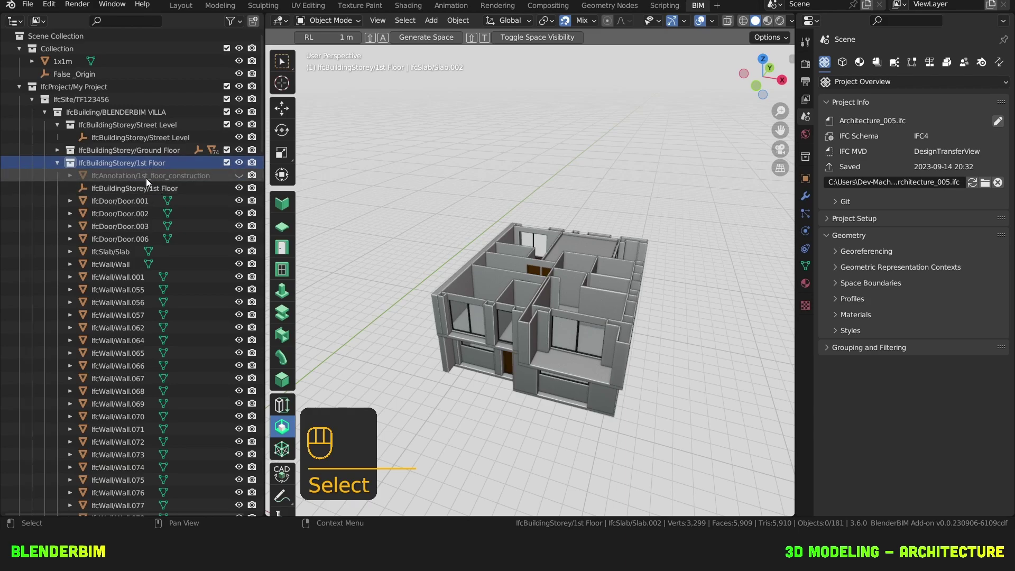
pyautogui.scroll(5, 617, 284)
pyautogui.keyDown('shift'); pyautogui.moveTo(579, 222); pyautogui.dragTo(703, 214, button='middle'); pyautogui.keyUp('shift')
# Select the six walls bounding the first-floor room, including Wall.064, and show the Tool tab.
pyautogui.click(465, 256)
pyautogui.keyDown('shift'); pyautogui.click(531, 240); pyautogui.keyUp('shift')
pyautogui.keyDown('shift'); pyautogui.click(519, 241); pyautogui.keyUp('shift')
pyautogui.keyDown('ctrl'); pyautogui.click(494, 245); pyautogui.keyUp('ctrl')
pyautogui.keyDown('shift'); pyautogui.click(489, 296); pyautogui.keyUp('shift')
pyautogui.keyDown('shift'); pyautogui.click(502, 277); pyautogui.keyUp('shift')
pyautogui.keyDown('shift'); pyautogui.click(518, 249); pyautogui.keyUp('shift')
pyautogui.moveTo(518, 248); pyautogui.dragTo(527, 275, button='middle')
pyautogui.keyDown('shift'); pyautogui.click(562, 233); pyautogui.keyUp('shift')
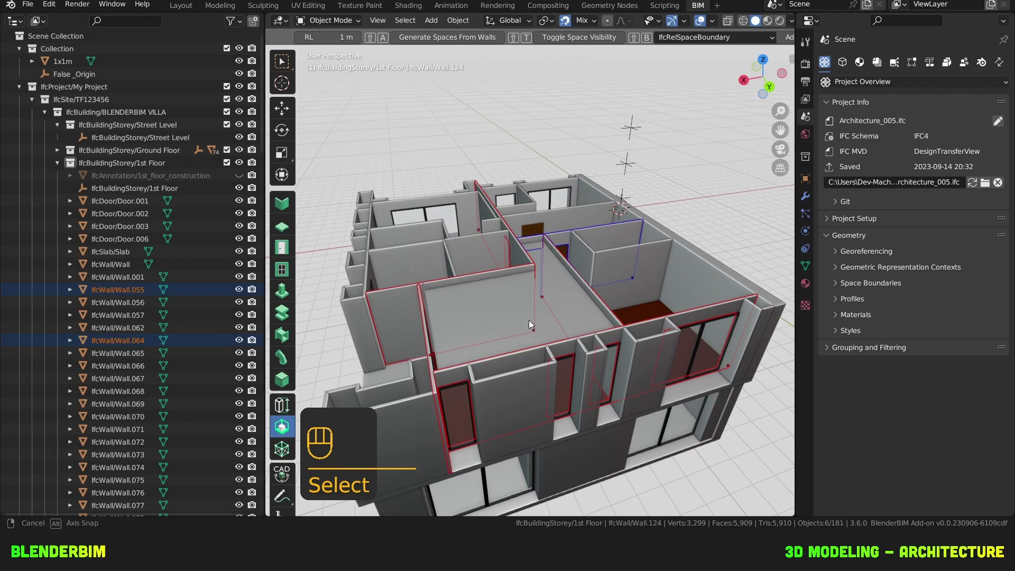
pyautogui.moveTo(529, 319); pyautogui.dragTo(545, 326, button='middle')
pyautogui.press('n')
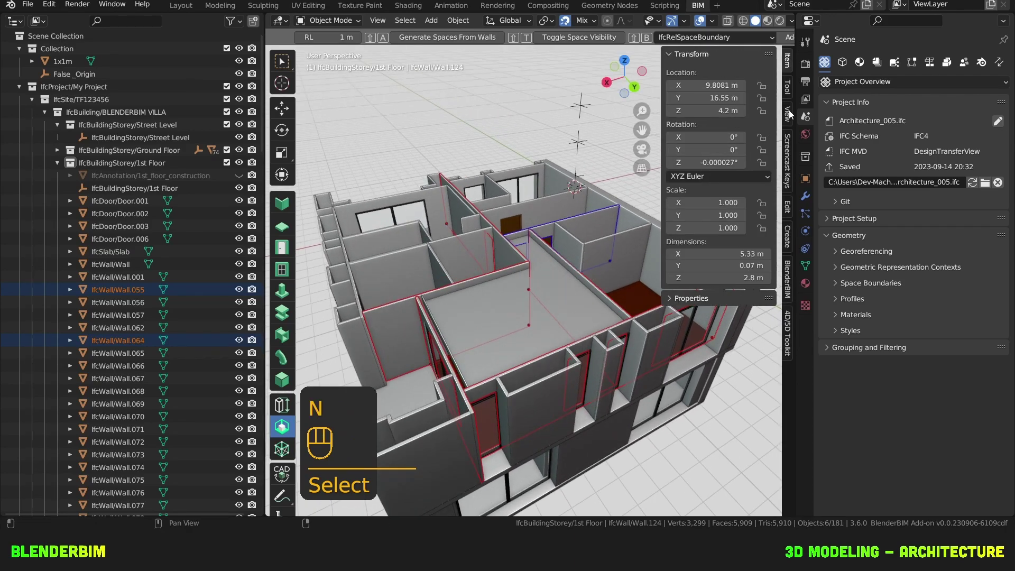
pyautogui.click(787, 89)
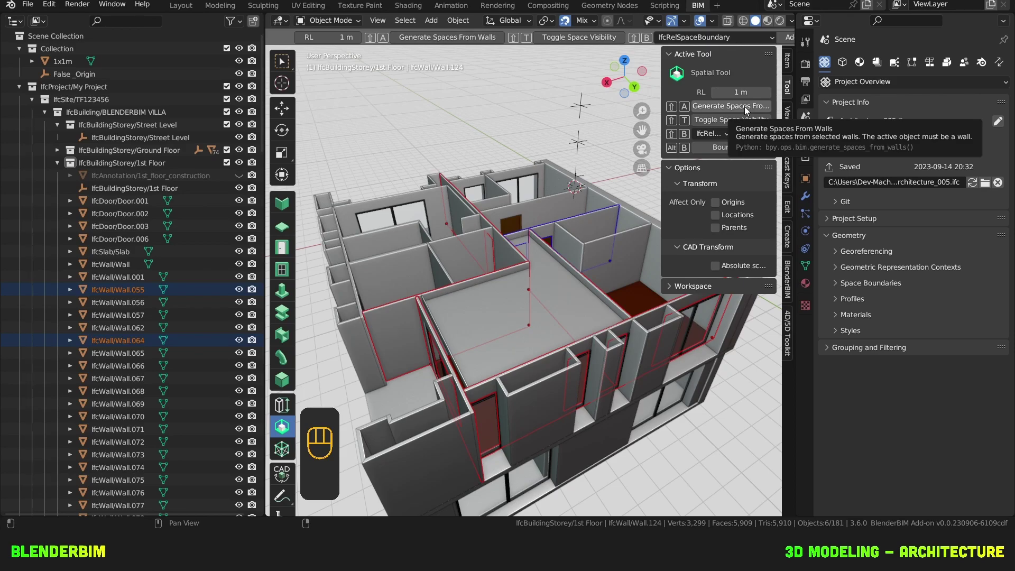
# Generate a space from the selected walls and select the new Space0.
pyautogui.click(745, 107)
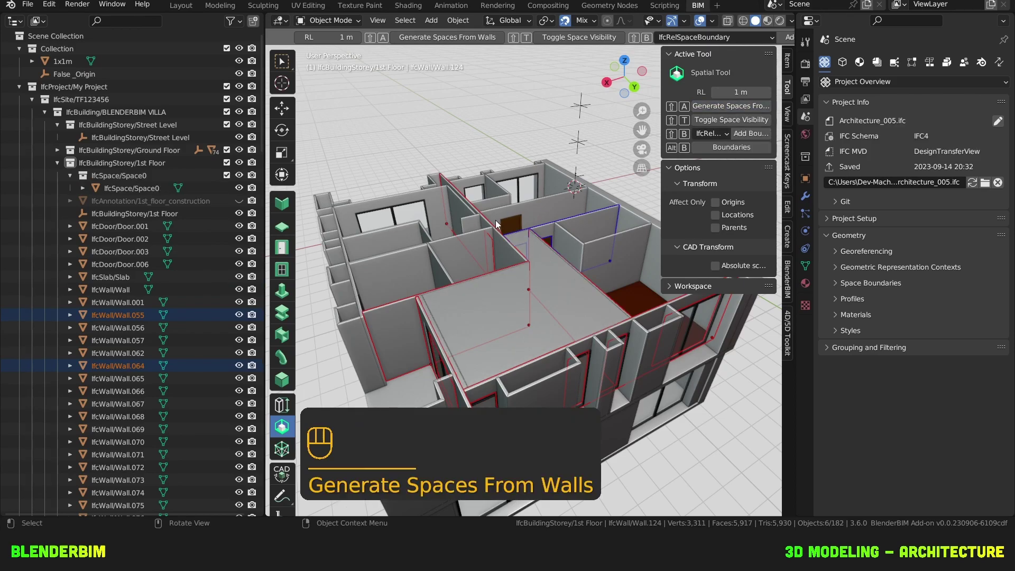
pyautogui.moveTo(471, 176); pyautogui.dragTo(569, 217, button='middle')
pyautogui.click(507, 214)
pyautogui.moveTo(507, 213); pyautogui.dragTo(540, 267, button='middle')
pyautogui.click(541, 266)
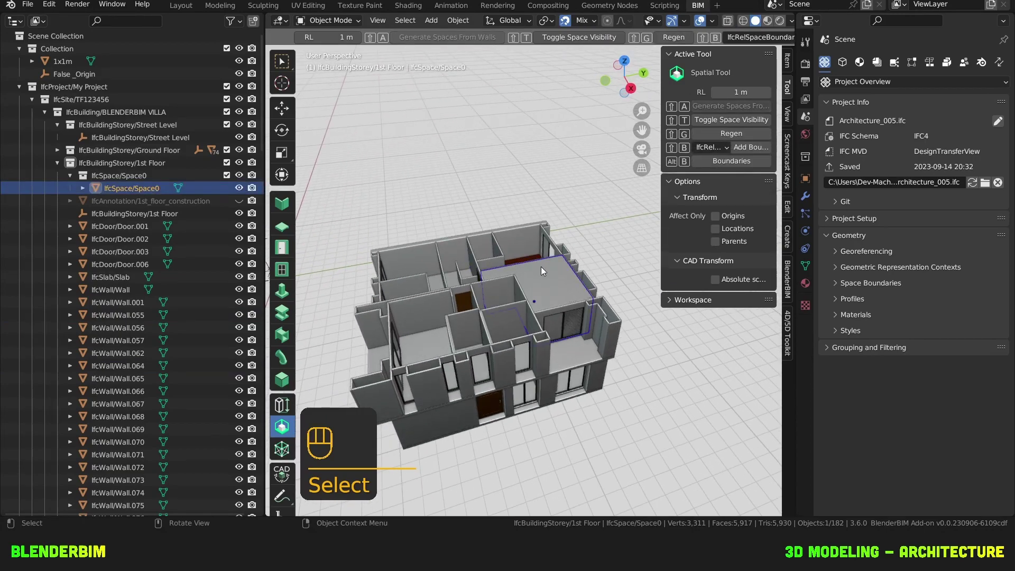
# Rename Space0 to 'Chambre 3', then select Wall.064.
pyautogui.press('F2')
pyautogui.click(542, 267)
pyautogui.press('BackSpace')
pyautogui.press('BackSpace')
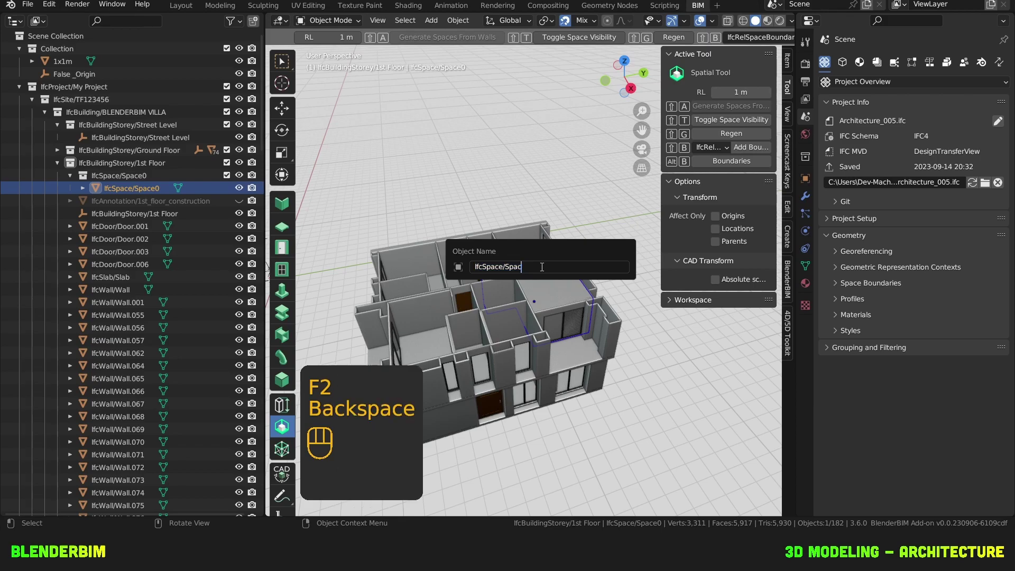
pyautogui.press('BackSpace')
pyautogui.press('BackSpace')
pyautogui.press('BackSpace')
pyautogui.write('Chambre 3')
pyautogui.press('Return')
pyautogui.moveTo(541, 267); pyautogui.dragTo(499, 277, button='middle')
pyautogui.scroll(3, 525, 221)
pyautogui.click(547, 230)
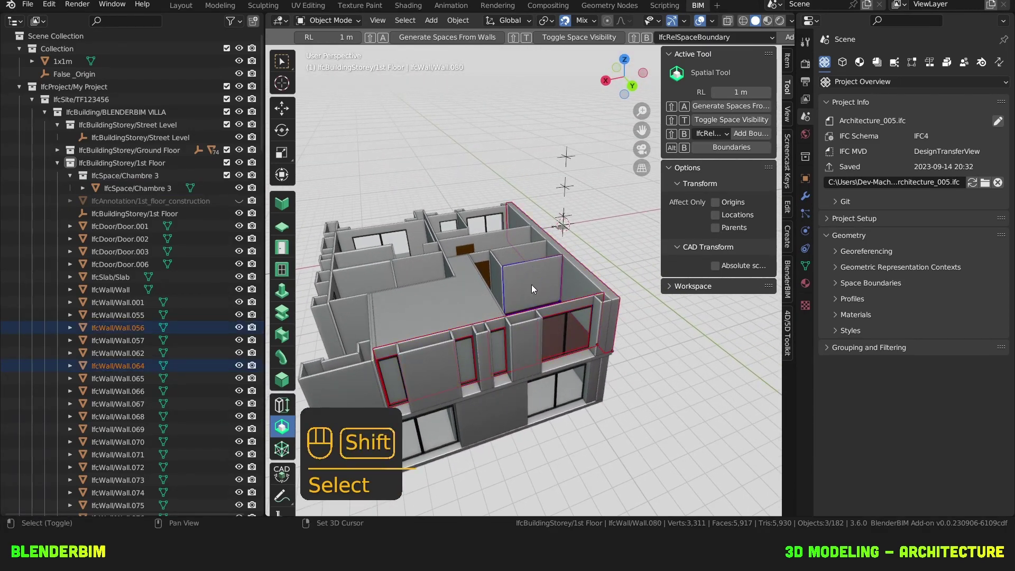
# Generate spaces from the remaining first-floor walls with Shift+A.
pyautogui.moveTo(531, 284); pyautogui.dragTo(520, 294, button='middle')
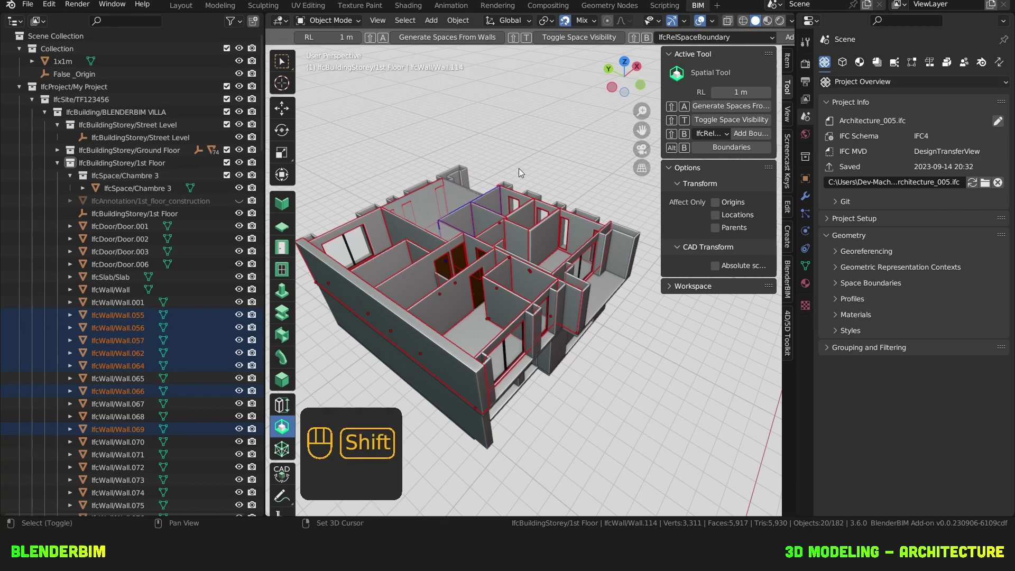
pyautogui.hotkey('shift', 'a')
pyautogui.moveTo(519, 168); pyautogui.dragTo(533, 211, button='middle')
# Select Wall.105 and generate one more space for the front room.
pyautogui.click(581, 240)
pyautogui.moveTo(580, 240); pyautogui.dragTo(541, 221, button='middle')
pyautogui.scroll(3, 534, 239)
pyautogui.hotkey('shift', 'a')
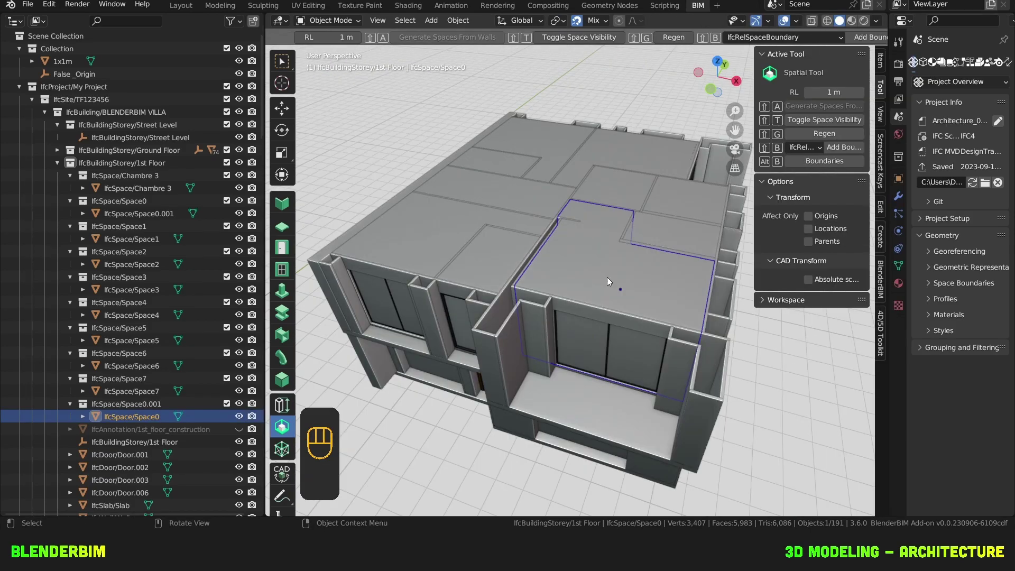
pyautogui.moveTo(607, 277); pyautogui.dragTo(626, 231, button='middle')
pyautogui.click(626, 230)
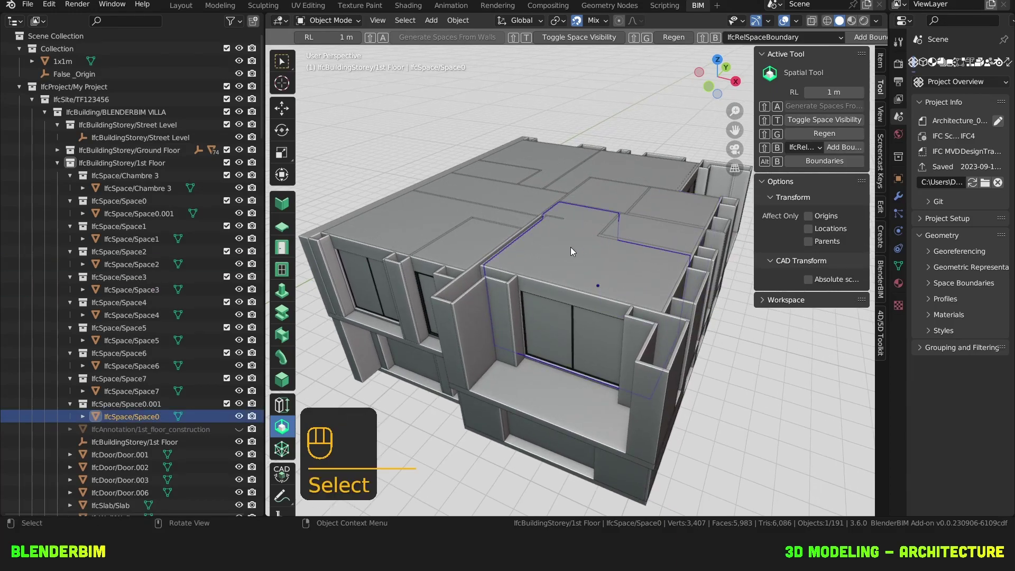
# Lower Space0's top face 1.4 m along Z in Edit Mode.
pyautogui.press('Tab')
pyautogui.click(597, 253)
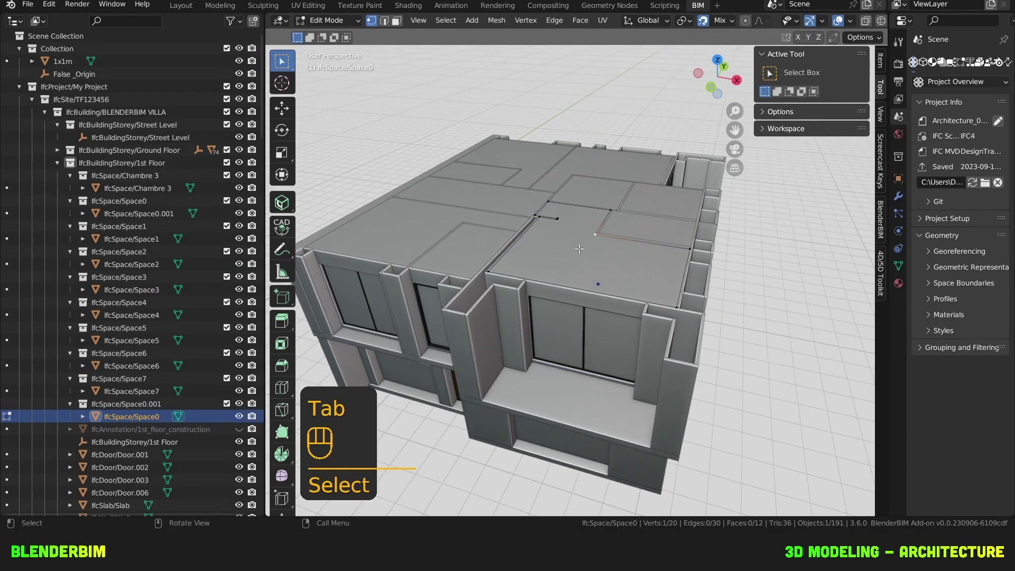
pyautogui.press('3')
pyautogui.click(596, 254)
pyautogui.press('g')
pyautogui.press('z')
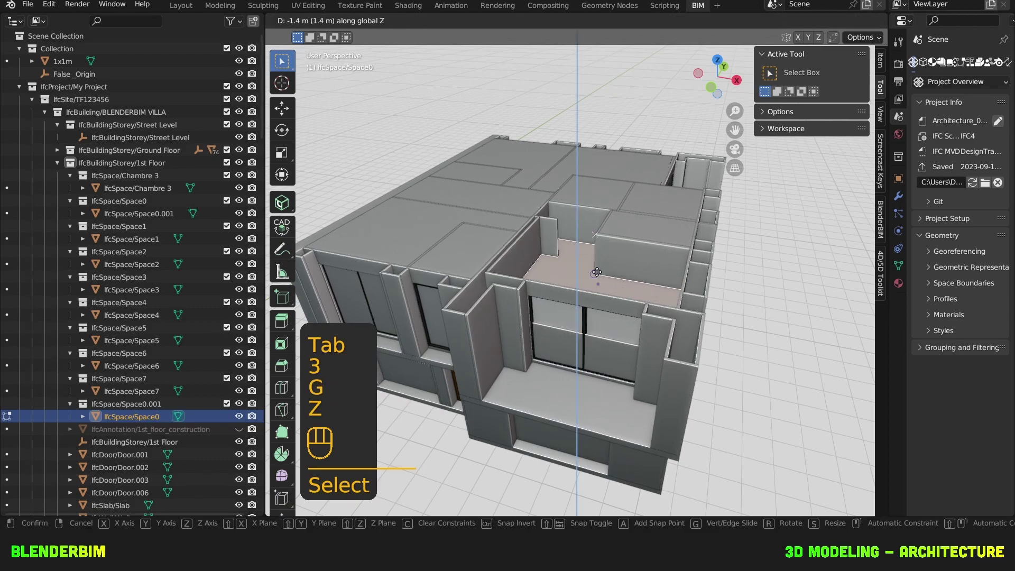
pyautogui.click(596, 240)
pyautogui.press('Tab')
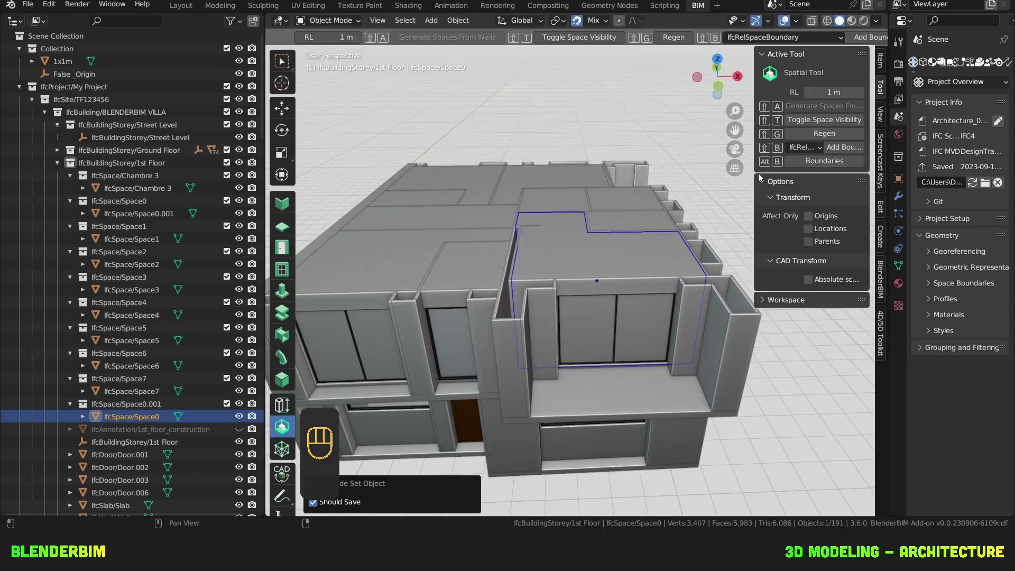
# Toggle space visibility to check the walls, then widen the Properties area.
pyautogui.click(827, 120)
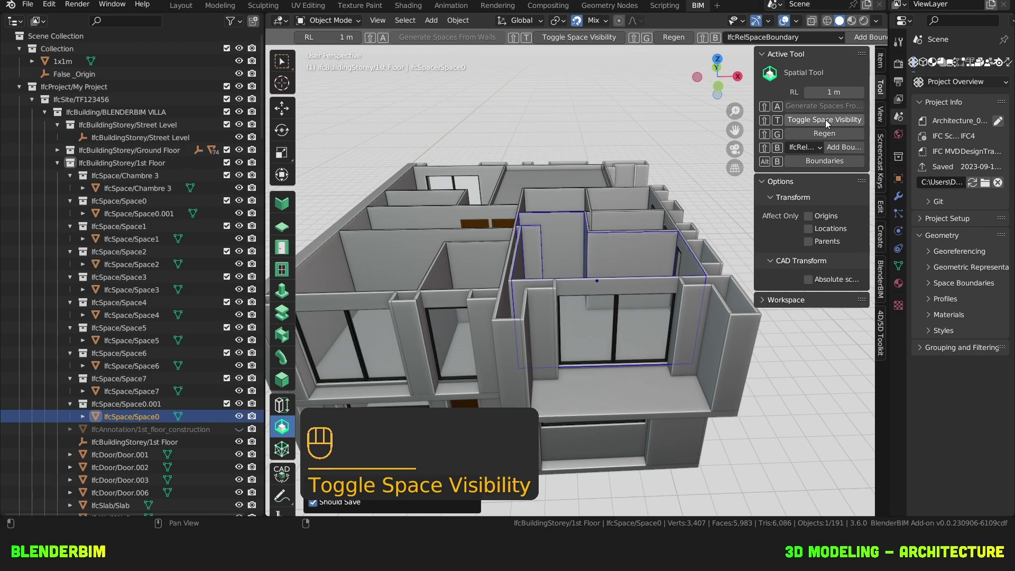
pyautogui.click(599, 255)
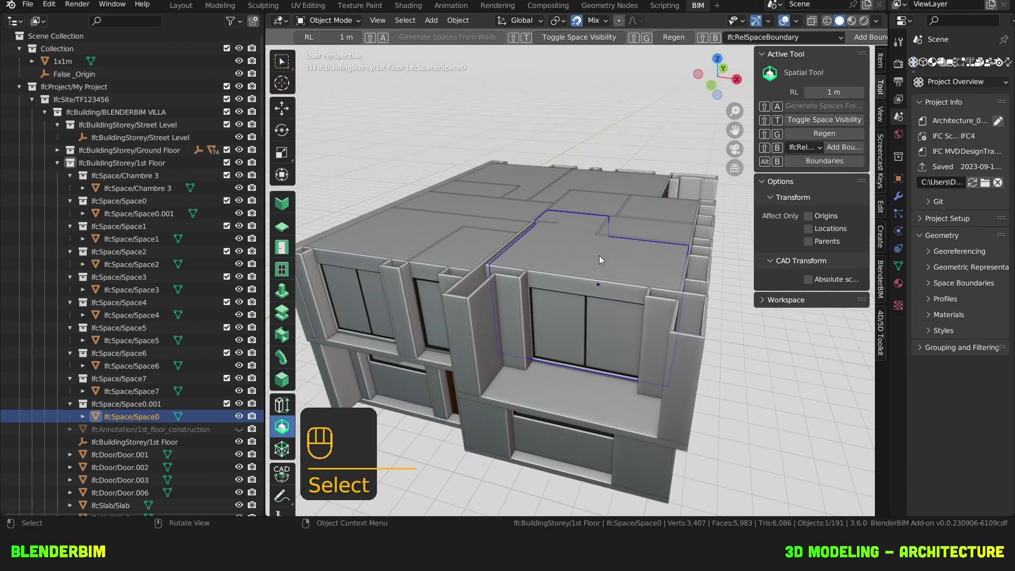
pyautogui.moveTo(886, 200); pyautogui.dragTo(774, 200)
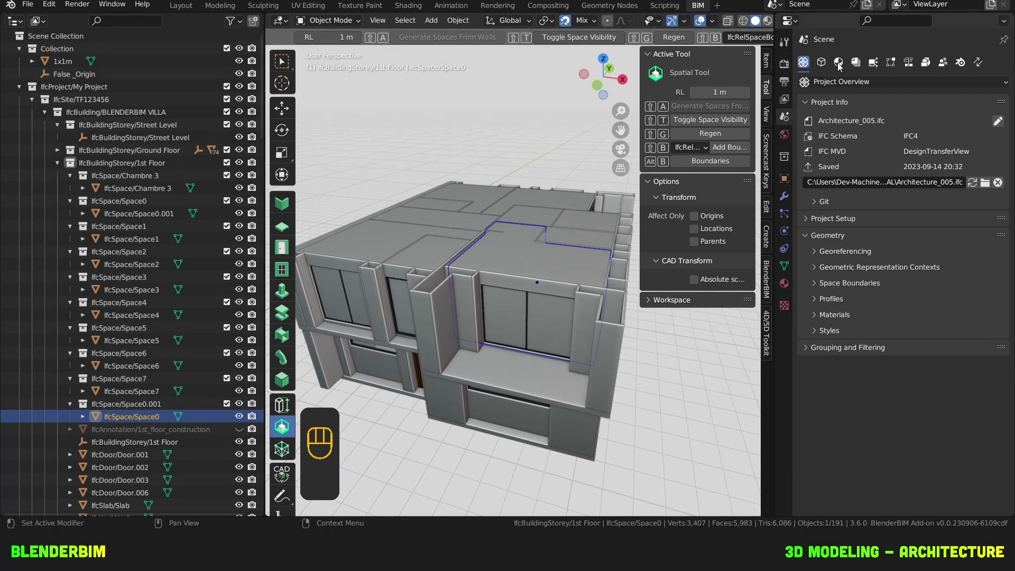
# Add Qto_SpaceBaseQuantities to Space0 with Height 2.8 and GrossPerimeter 20.597, then pick the C-01-H covering tool.
pyautogui.click(821, 63)
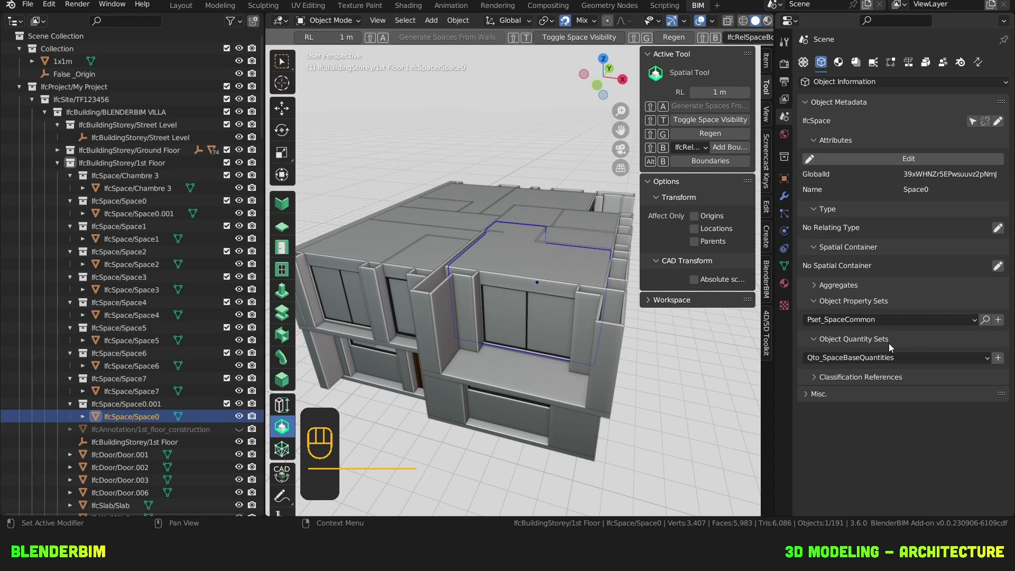
pyautogui.click(998, 359)
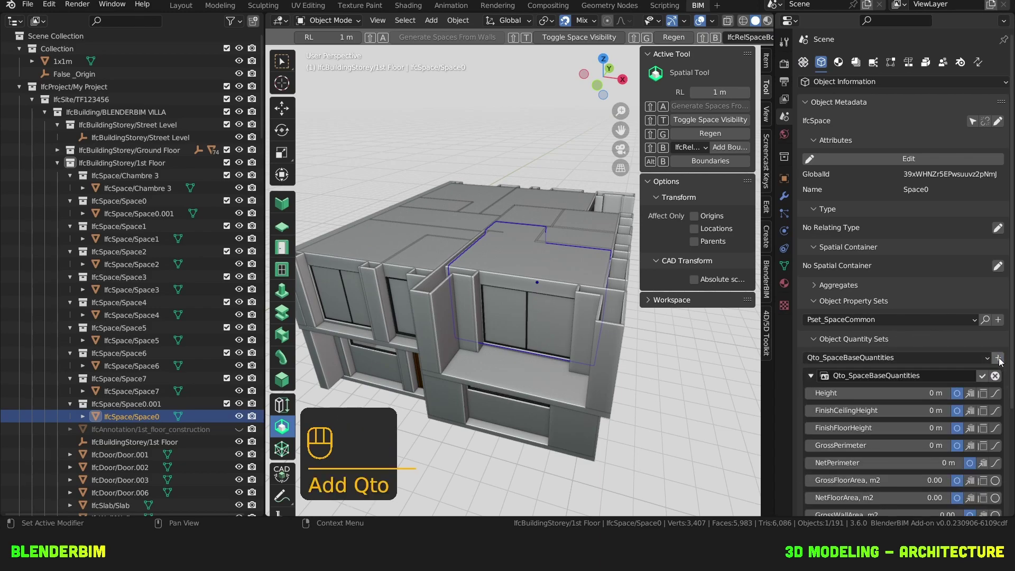
pyautogui.scroll(-3, 988, 351)
pyautogui.click(983, 332)
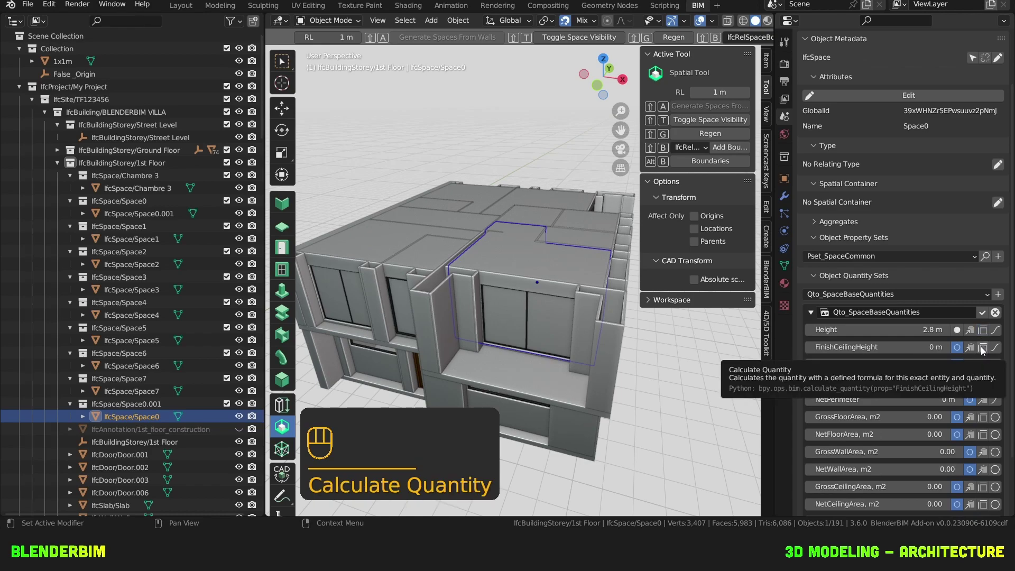
pyautogui.click(982, 349)
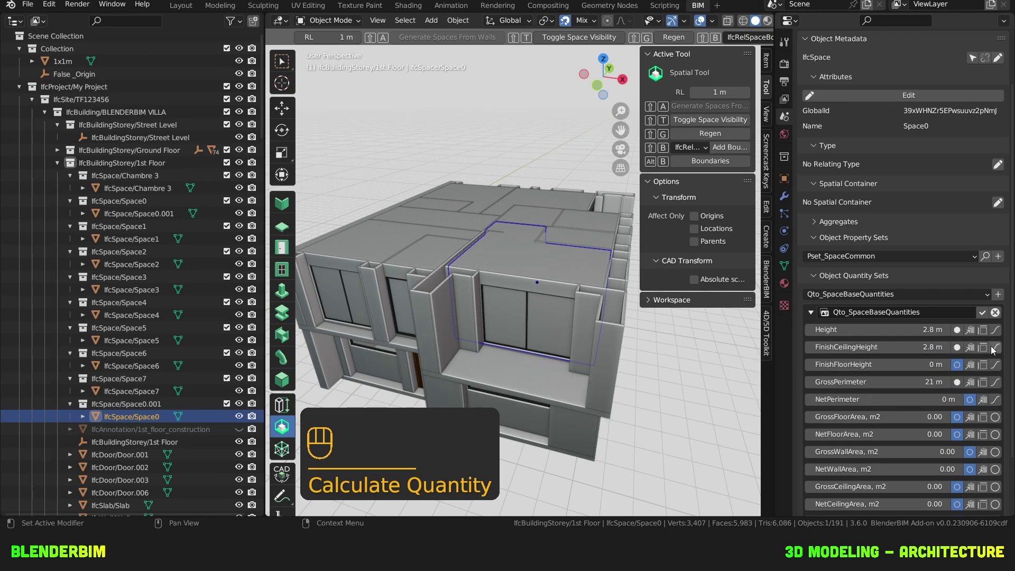
pyautogui.click(969, 348)
pyautogui.click(957, 348)
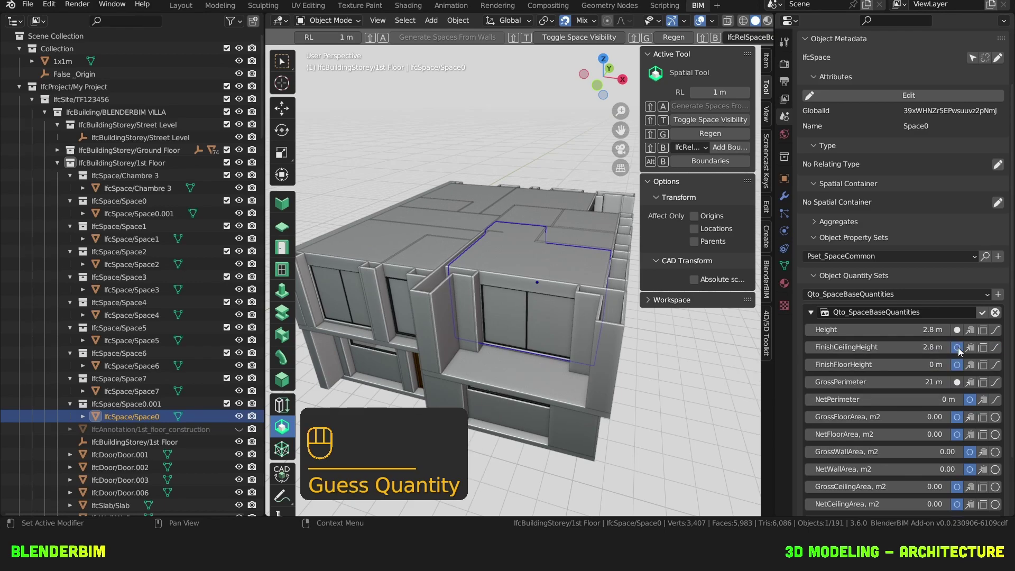
pyautogui.click(982, 313)
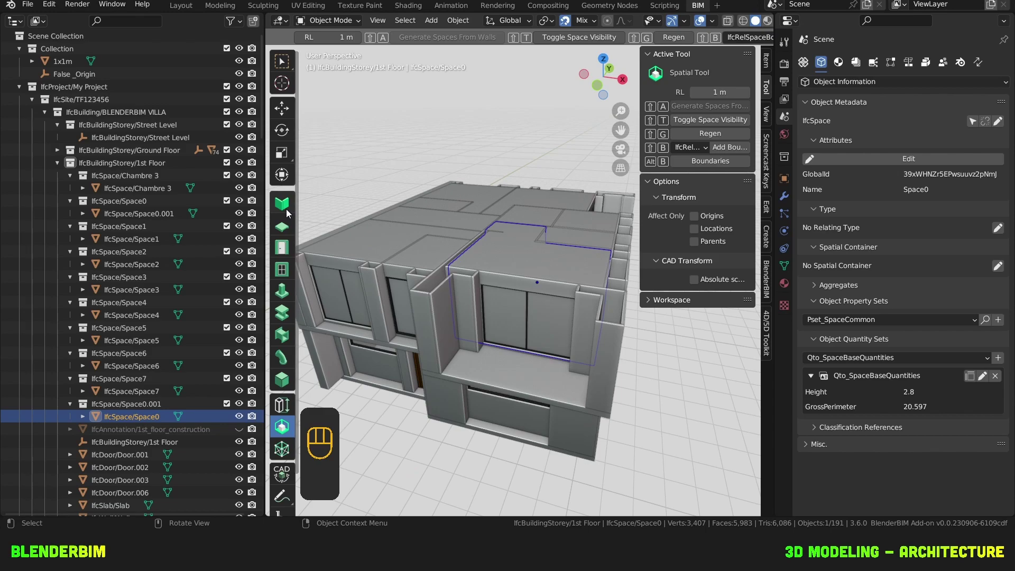
pyautogui.click(282, 379)
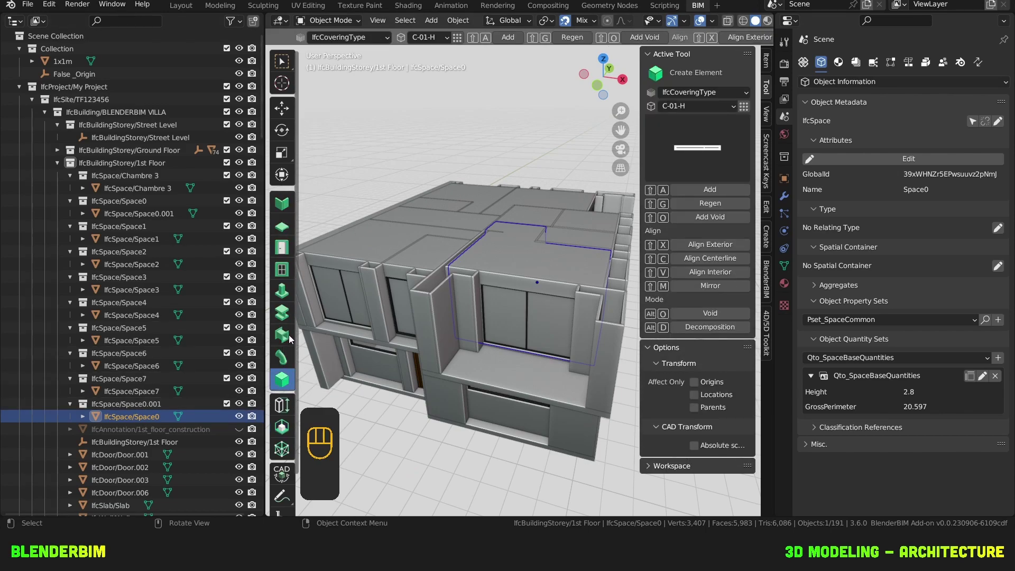
# Filter the Outliner by 'space', select all spaces and calculate their base quantities with Shift+Q.
pyautogui.keyDown('shift'); pyautogui.click(436, 253); pyautogui.keyUp('shift')
pyautogui.keyDown('shift'); pyautogui.click(417, 245); pyautogui.keyUp('shift')
pyautogui.click(119, 21)
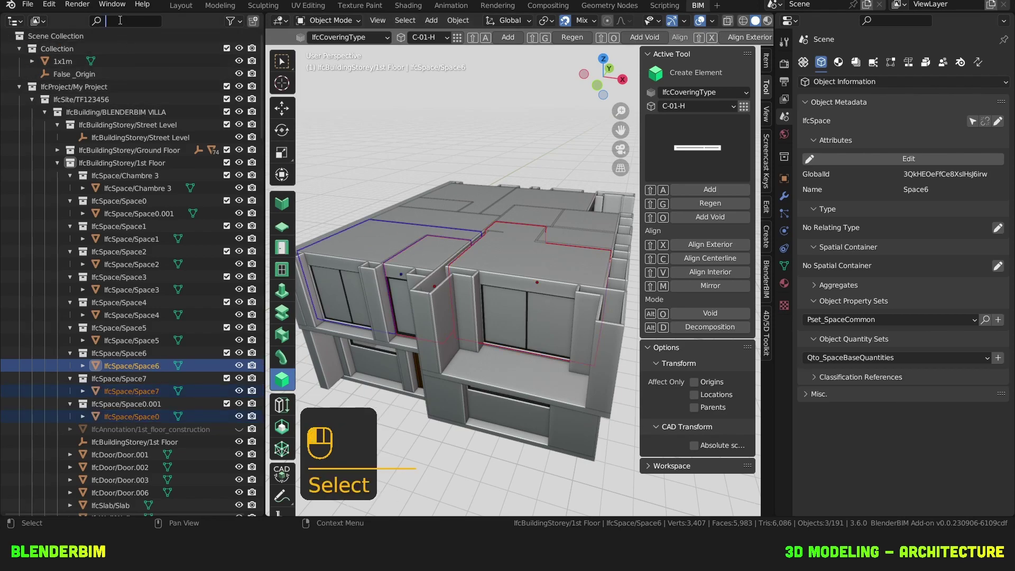
pyautogui.write('spaces')
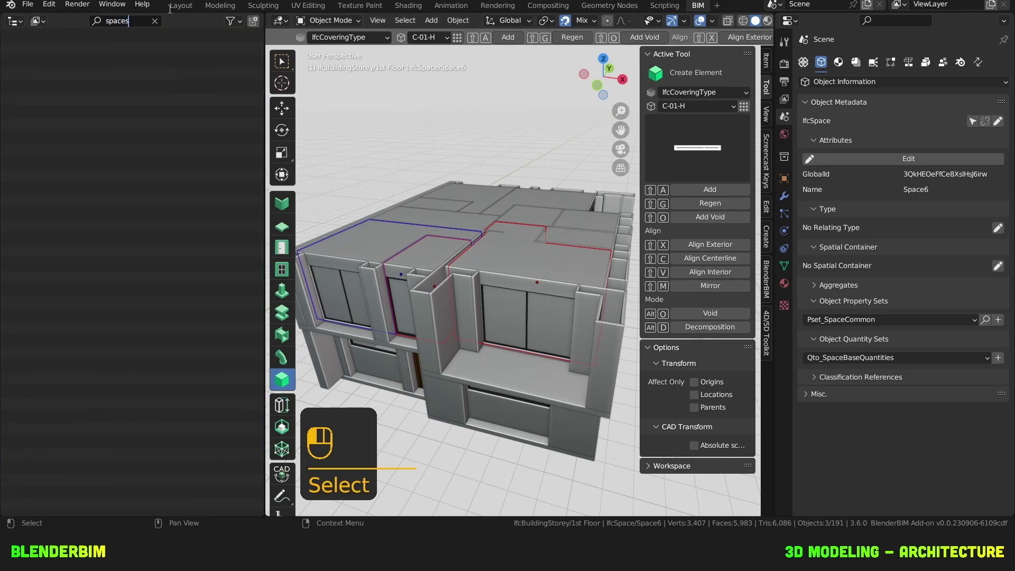
pyautogui.press('BackSpace')
pyautogui.press('Return')
pyautogui.press('a')
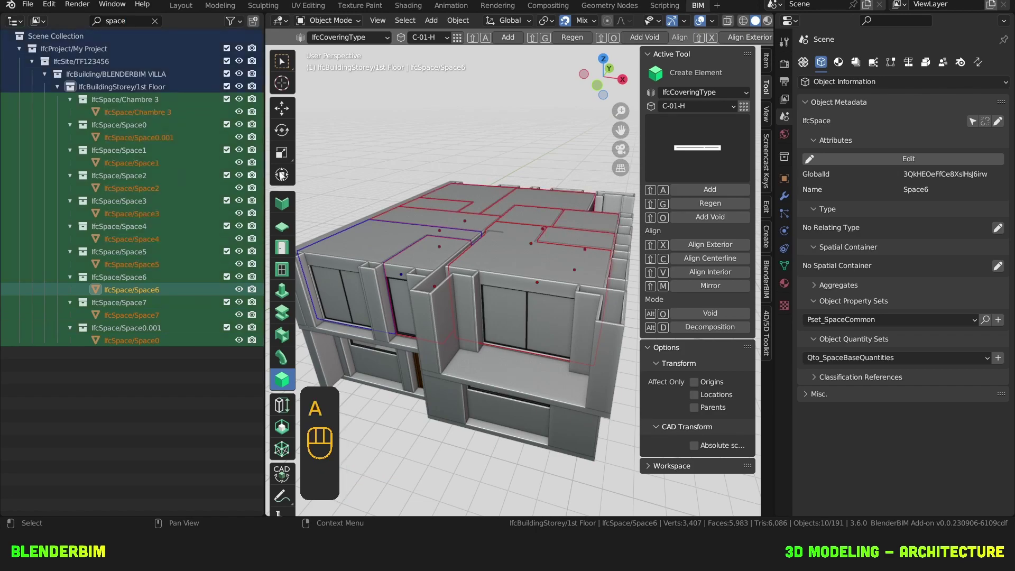
pyautogui.scroll(-1, 397, 182)
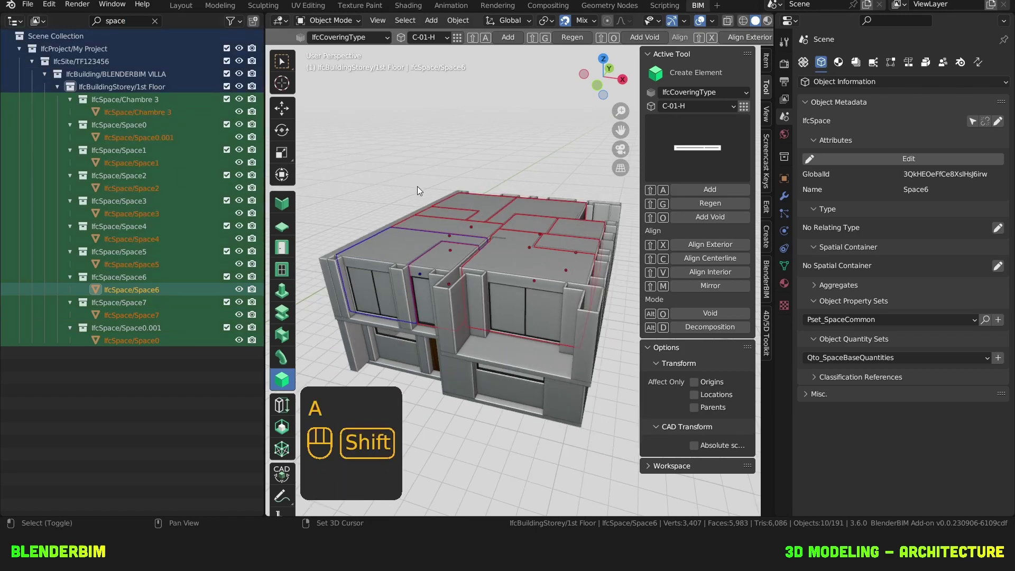
pyautogui.hotkey('shift', 'q')
# Inspect the calculated quantities of Space1, Chambre 3, Space4 and several other spaces.
pyautogui.scroll(1, 532, 215)
pyautogui.click(531, 203)
pyautogui.click(531, 198)
pyautogui.click(495, 192)
pyautogui.click(436, 201)
pyautogui.click(431, 218)
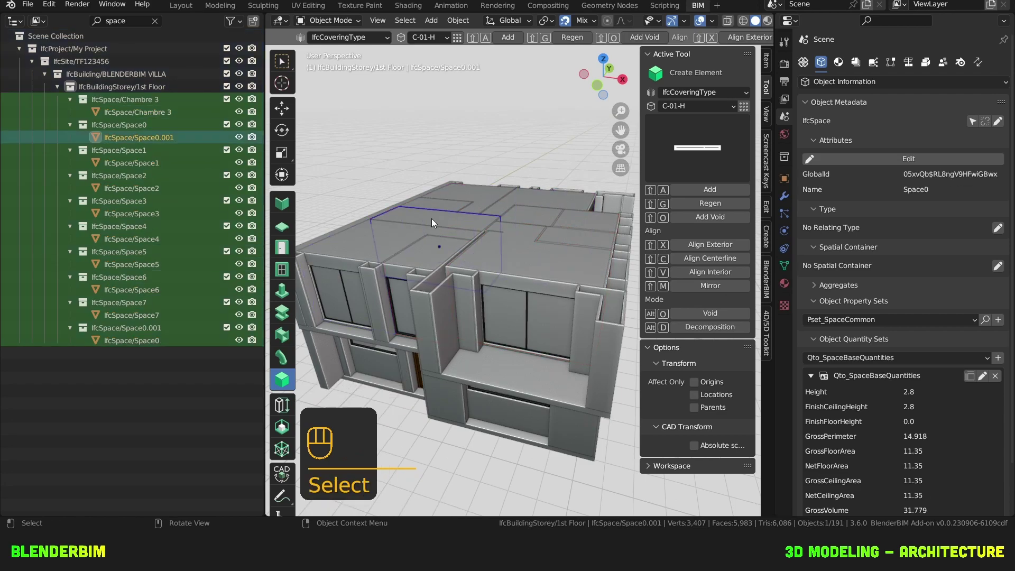
pyautogui.click(393, 240)
pyautogui.scroll(-3, 881, 407)
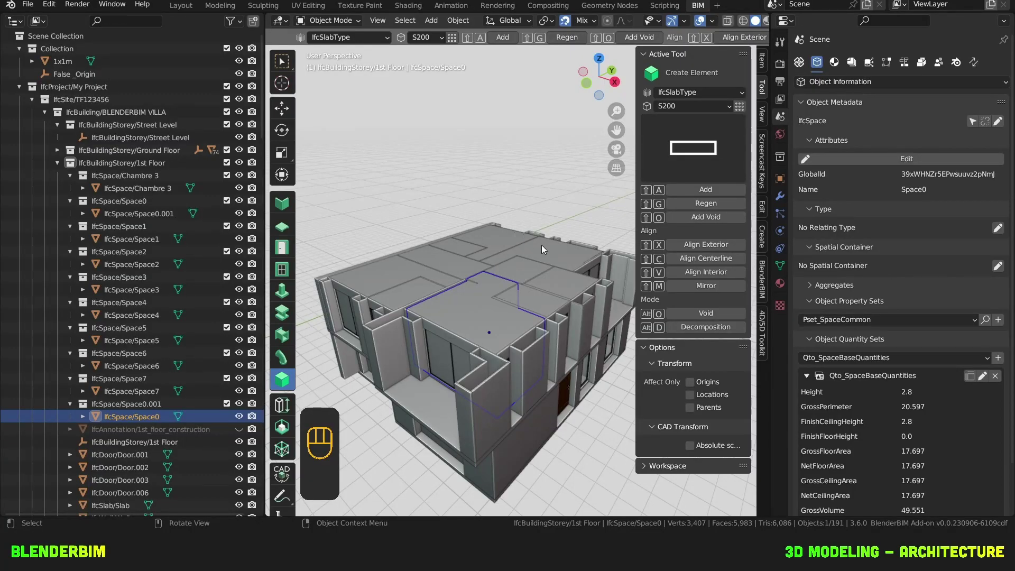
# Frame and hide the Chambre 3 space, then select the C-01-H ceiling covering above it.
pyautogui.click(542, 246)
pyautogui.press('KP_Decimal')
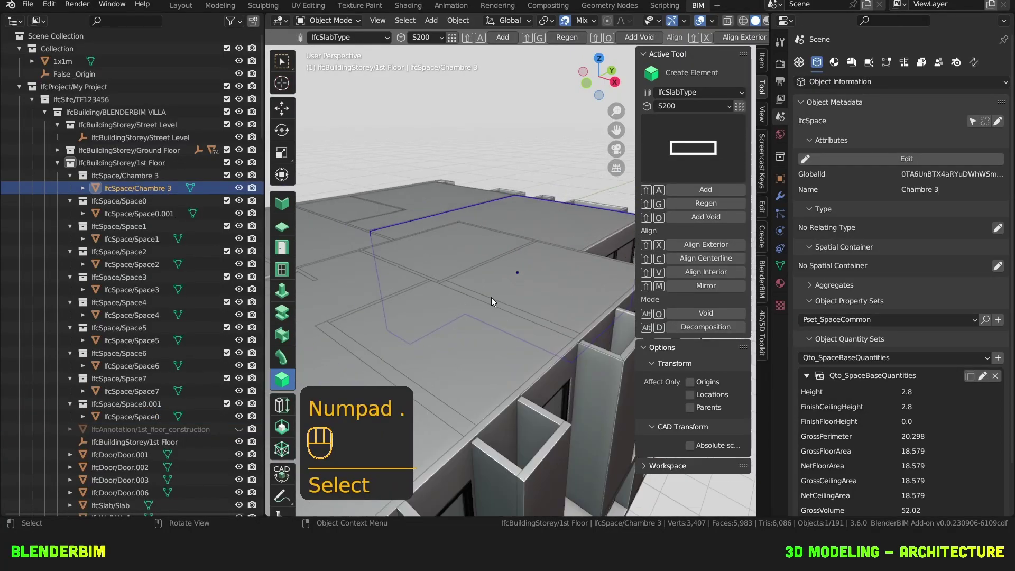
pyautogui.press('h')
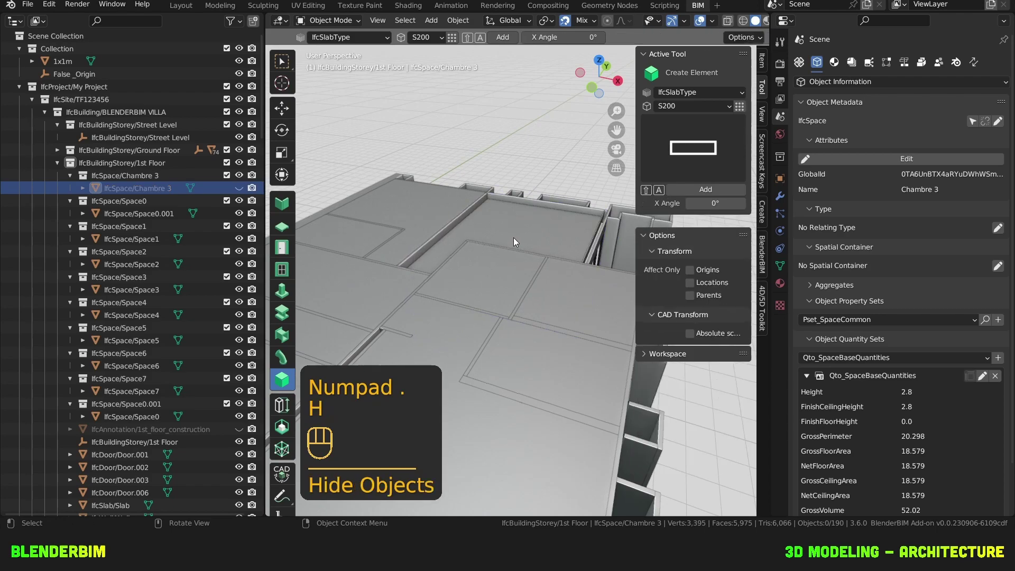
pyautogui.click(520, 219)
pyautogui.moveTo(527, 223); pyautogui.dragTo(525, 223, button='middle')
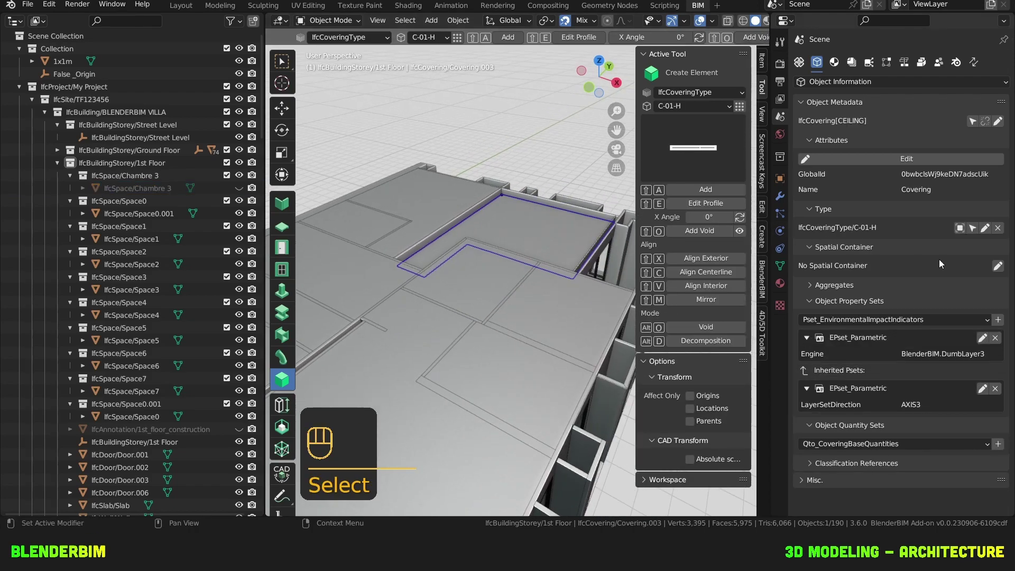
# Assign the C-01-H ceiling covering to the Chambre 3 space on the 1st Floor.
pyautogui.click(998, 266)
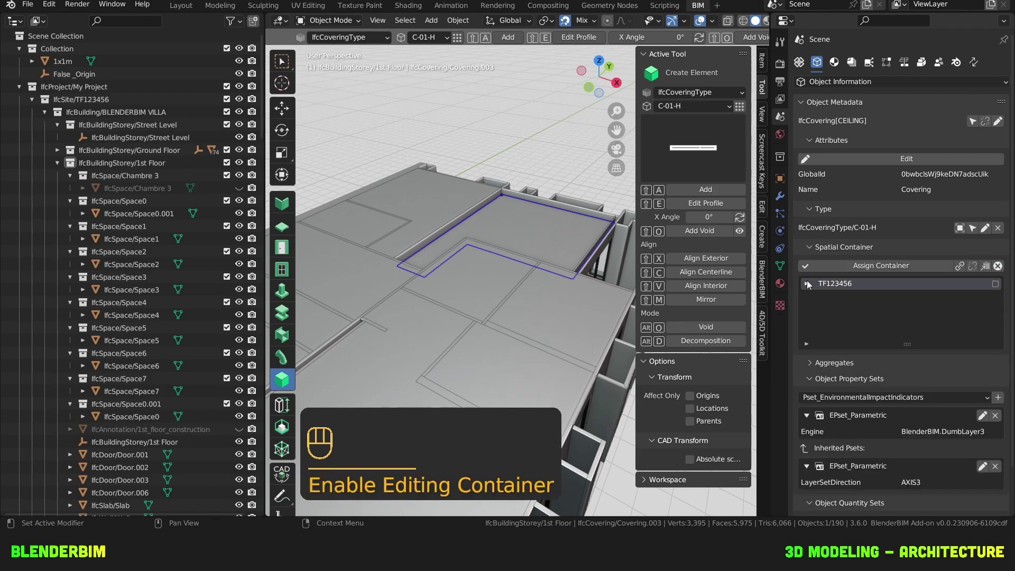
pyautogui.click(806, 283)
pyautogui.click(810, 286)
pyautogui.click(807, 306)
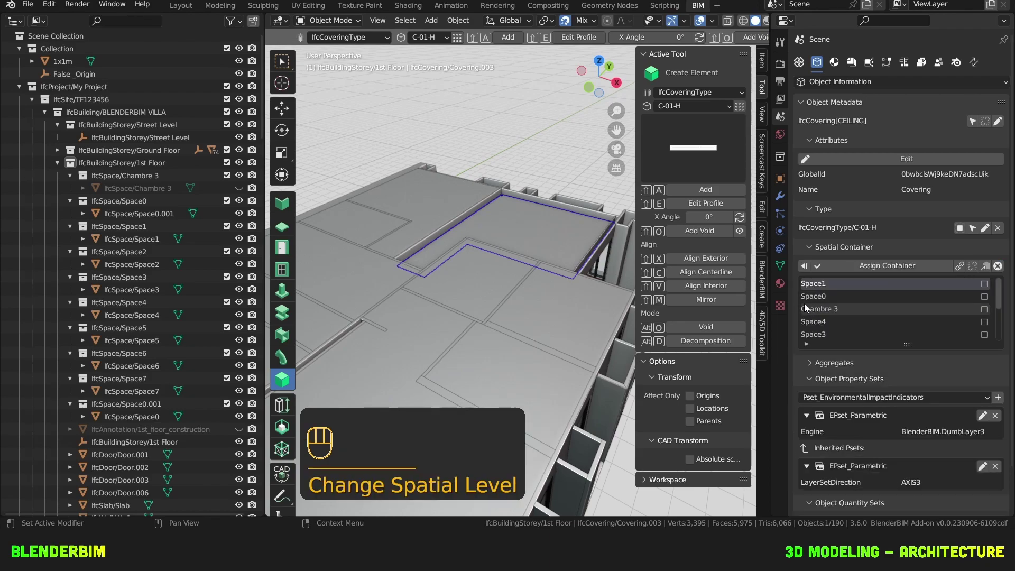
pyautogui.click(848, 310)
pyautogui.click(910, 264)
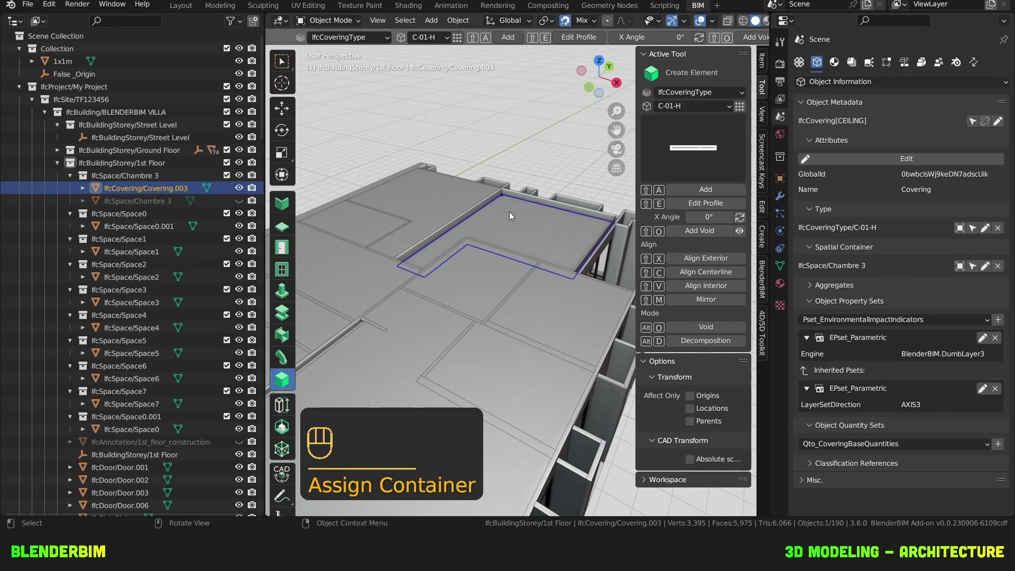
# Hide Chambre 3 and its ceiling covering in the Outliner, then select the red floor covering.
pyautogui.click(239, 175)
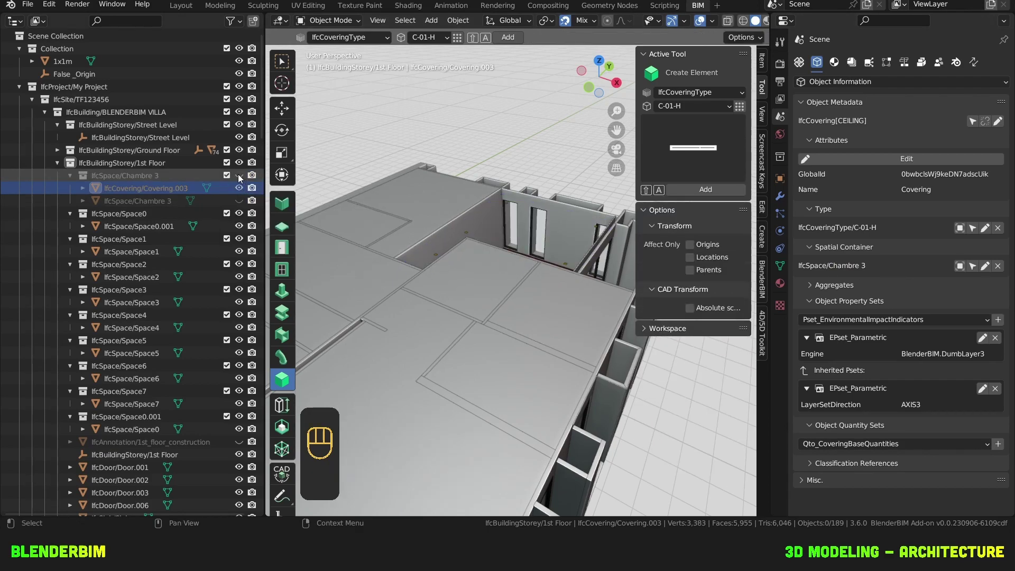
pyautogui.scroll(6, 516, 183)
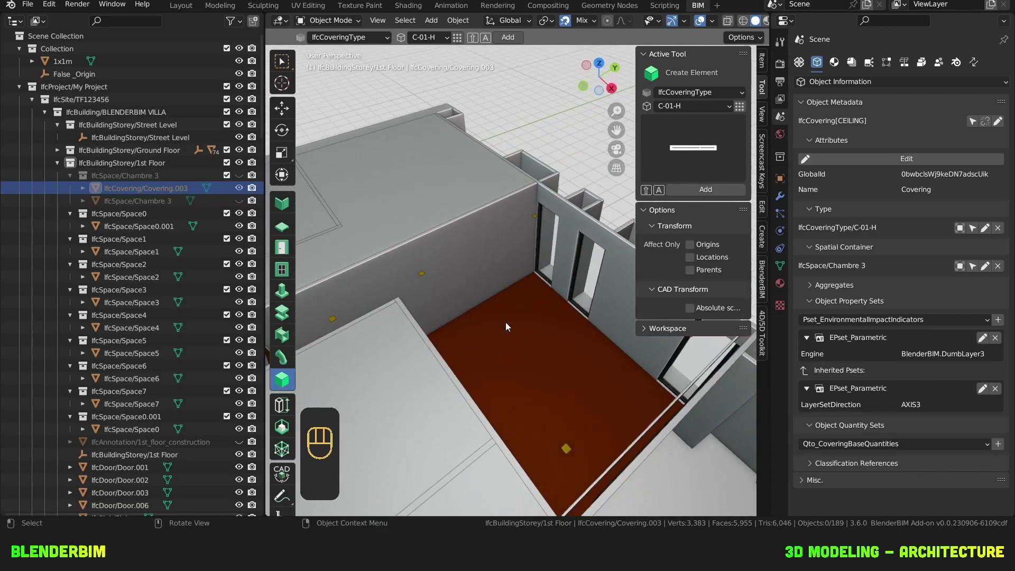
pyautogui.click(509, 330)
pyautogui.moveTo(546, 332); pyautogui.dragTo(484, 250, button='middle')
# Assign the room's ceiling spot light fixtures to the Chambre 3 space.
pyautogui.click(483, 249)
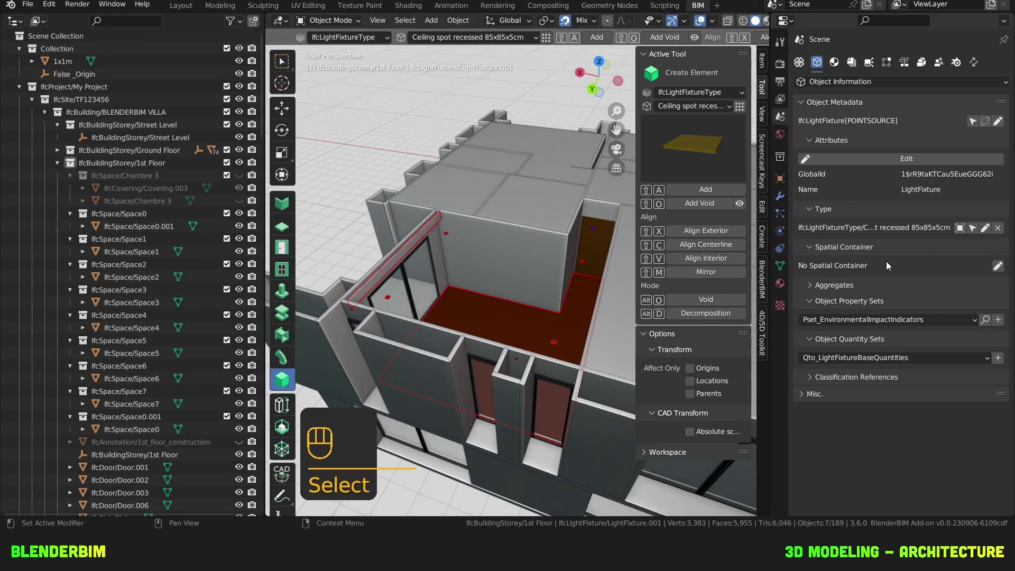
pyautogui.click(997, 266)
pyautogui.click(806, 309)
pyautogui.click(939, 317)
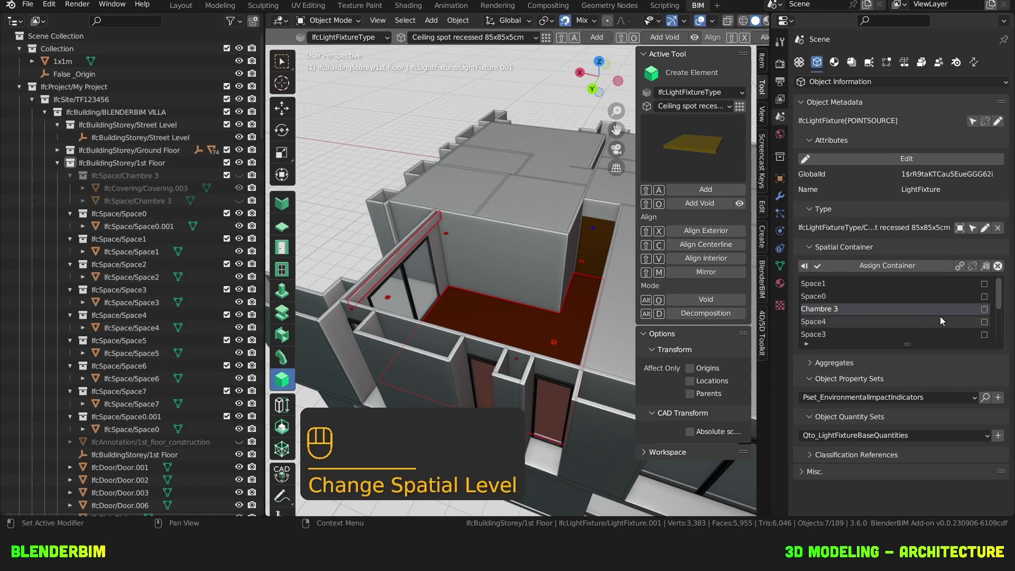
pyautogui.click(924, 265)
# Check Chambre 3's coverings and fixtures in the Outliner, then collapse its entry.
pyautogui.scroll(-5, 494, 211)
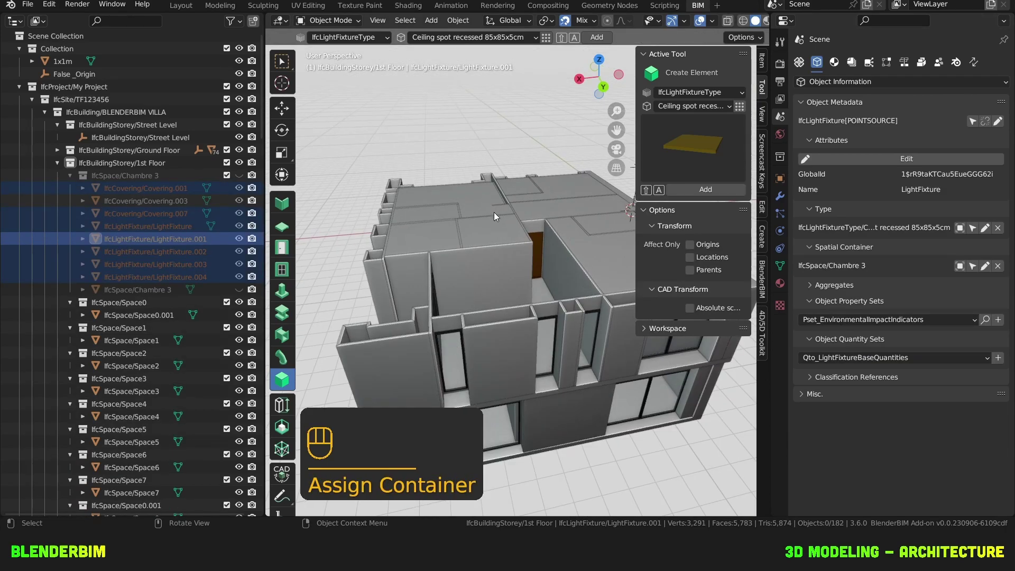
pyautogui.moveTo(480, 223); pyautogui.dragTo(503, 224, button='middle')
pyautogui.click(138, 201)
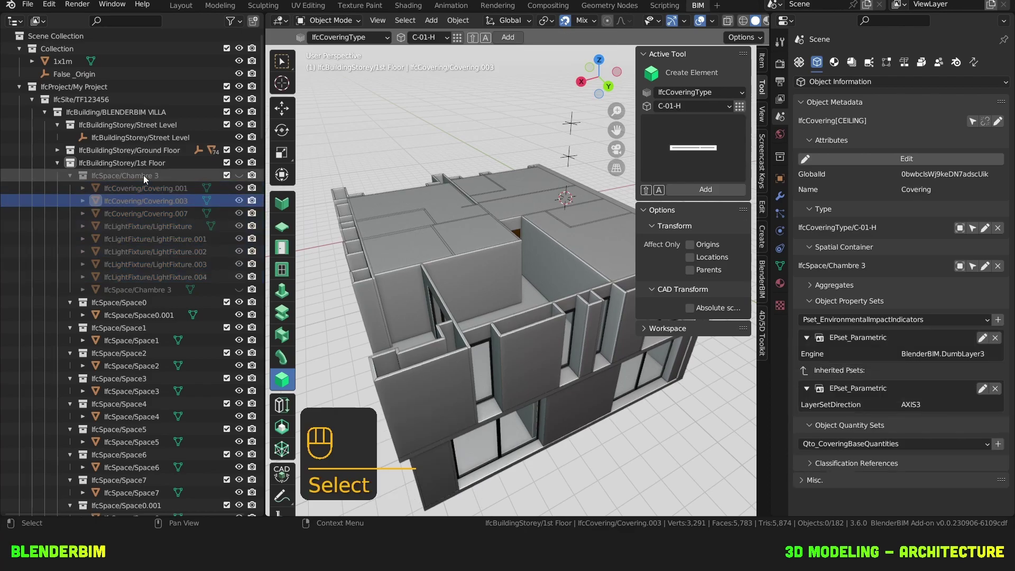
pyautogui.click(144, 176)
pyautogui.click(69, 176)
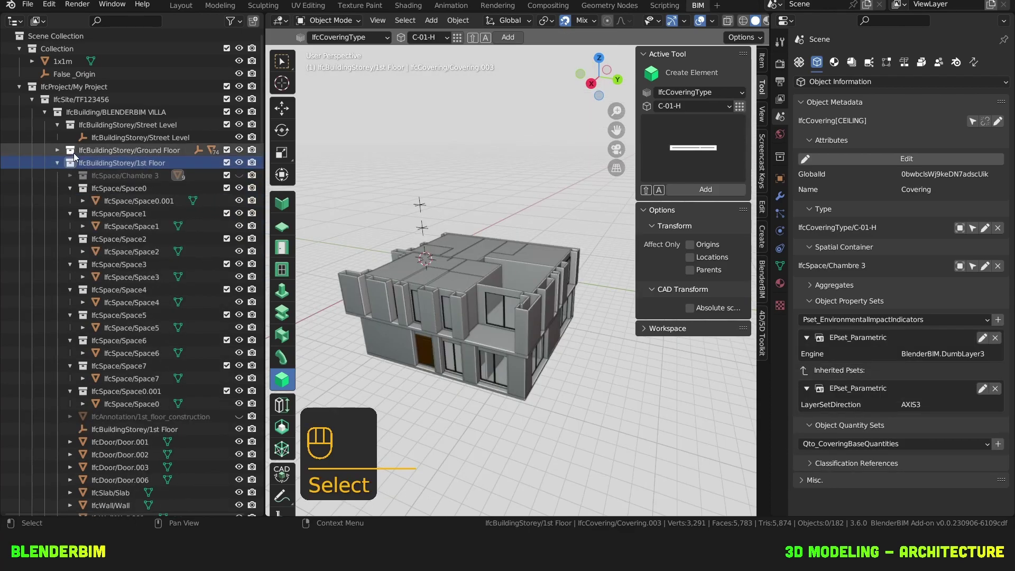
# Make Ground Floor active and collapse the 1st Floor, site and Types branches in the outliner.
pyautogui.click(74, 153)
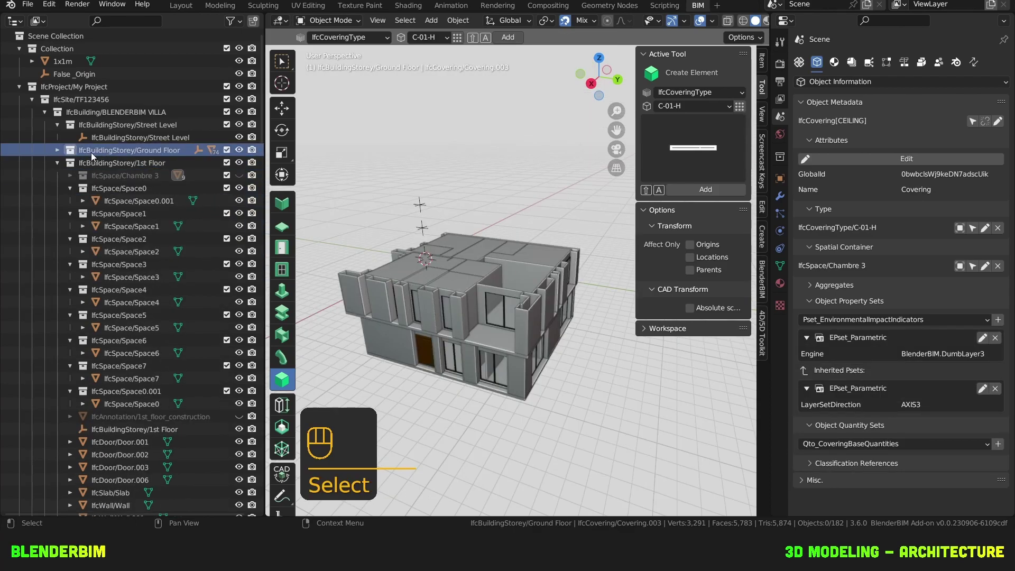
pyautogui.click(57, 163)
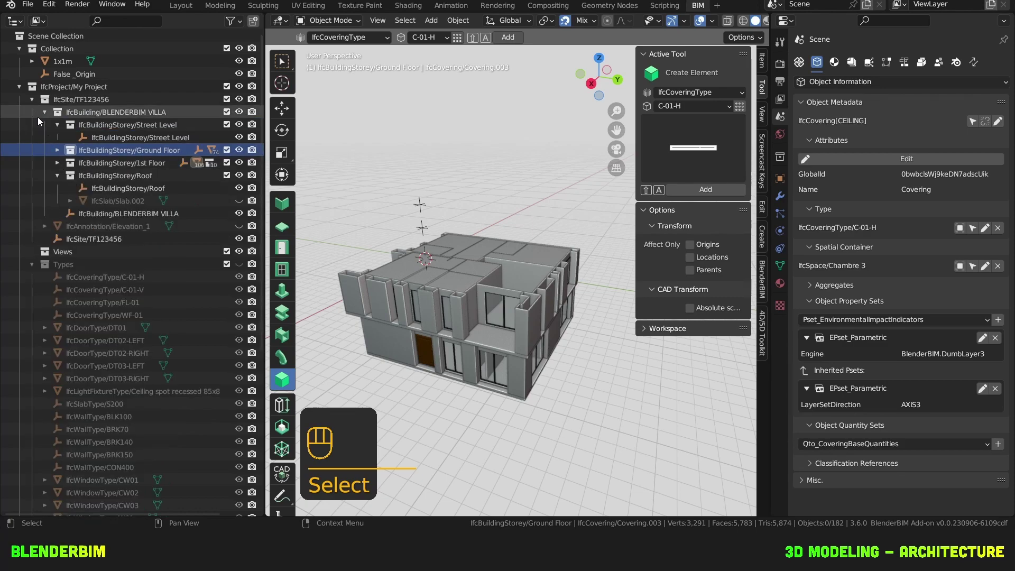
pyautogui.click(32, 99)
pyautogui.click(30, 123)
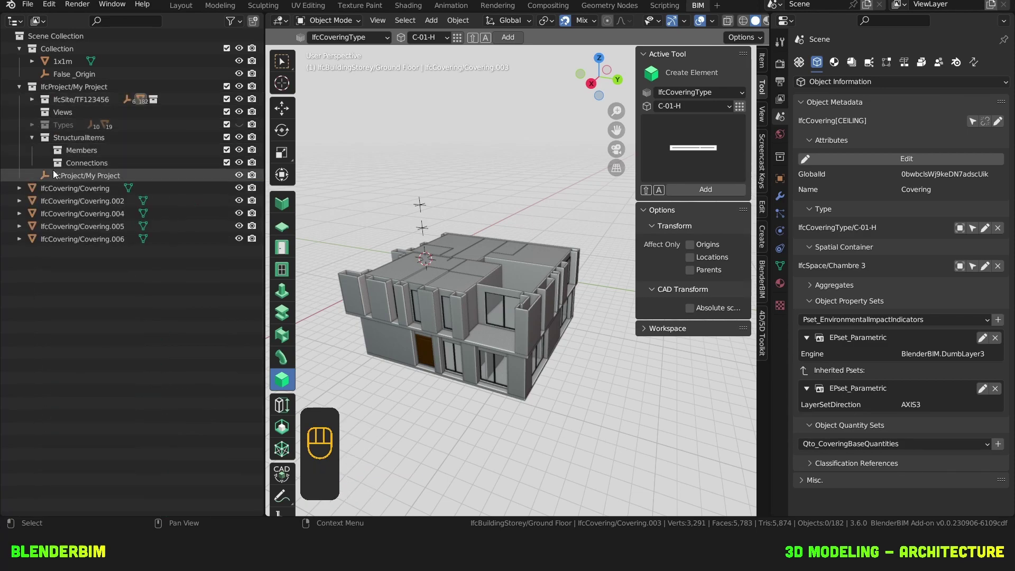
# Select Covering, Covering.002, .004, .005 and .006 together in the outliner.
pyautogui.click(83, 189)
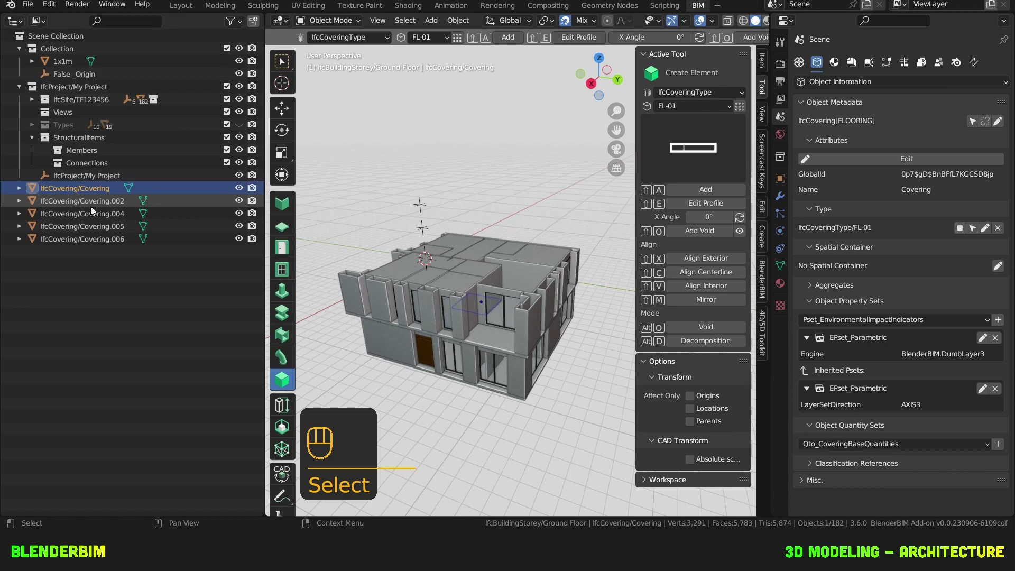
pyautogui.click(93, 214)
pyautogui.click(94, 227)
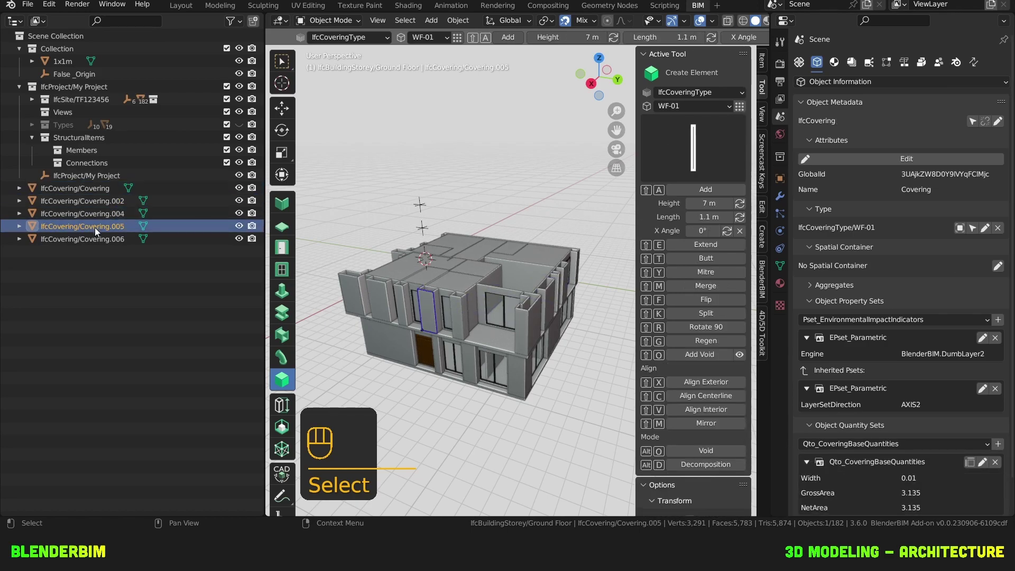
pyautogui.click(94, 238)
pyautogui.press('ctrl')
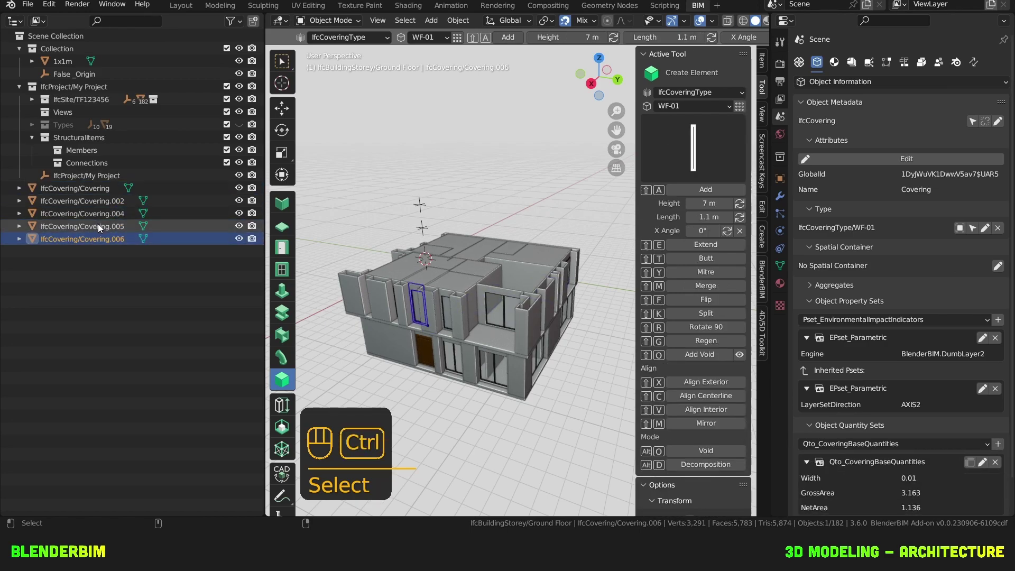
pyautogui.keyDown('ctrl'); pyautogui.click(97, 224); pyautogui.keyUp('ctrl')
pyautogui.keyDown('ctrl'); pyautogui.click(103, 213); pyautogui.keyUp('ctrl')
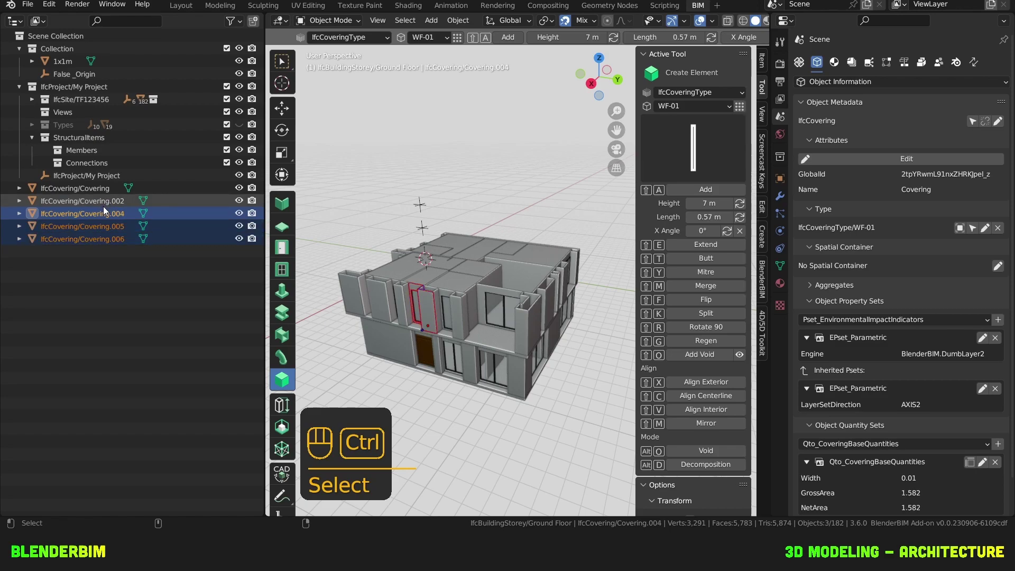
pyautogui.keyDown('ctrl'); pyautogui.click(105, 201); pyautogui.keyUp('ctrl')
pyautogui.keyDown('ctrl'); pyautogui.click(106, 188); pyautogui.keyUp('ctrl')
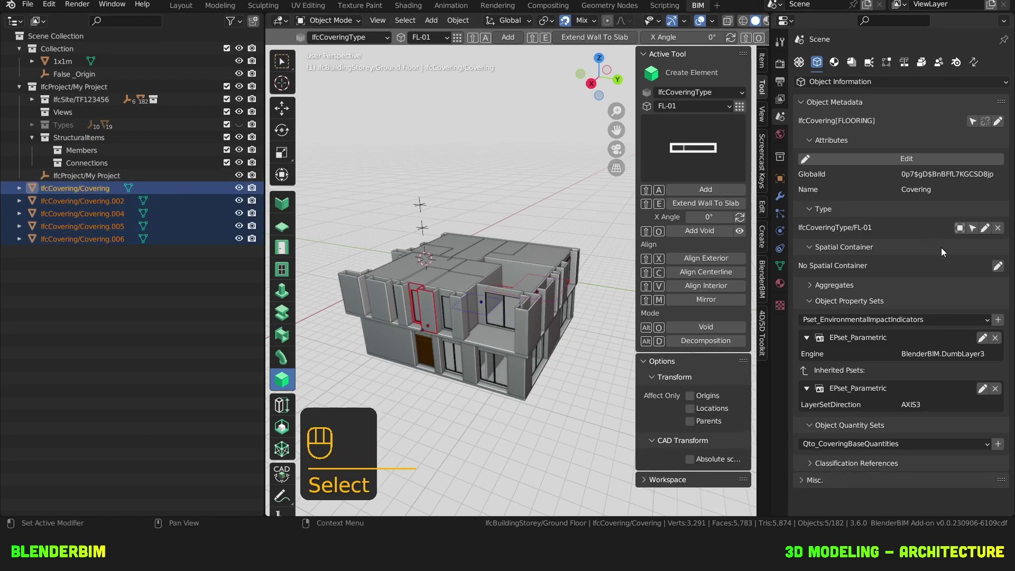